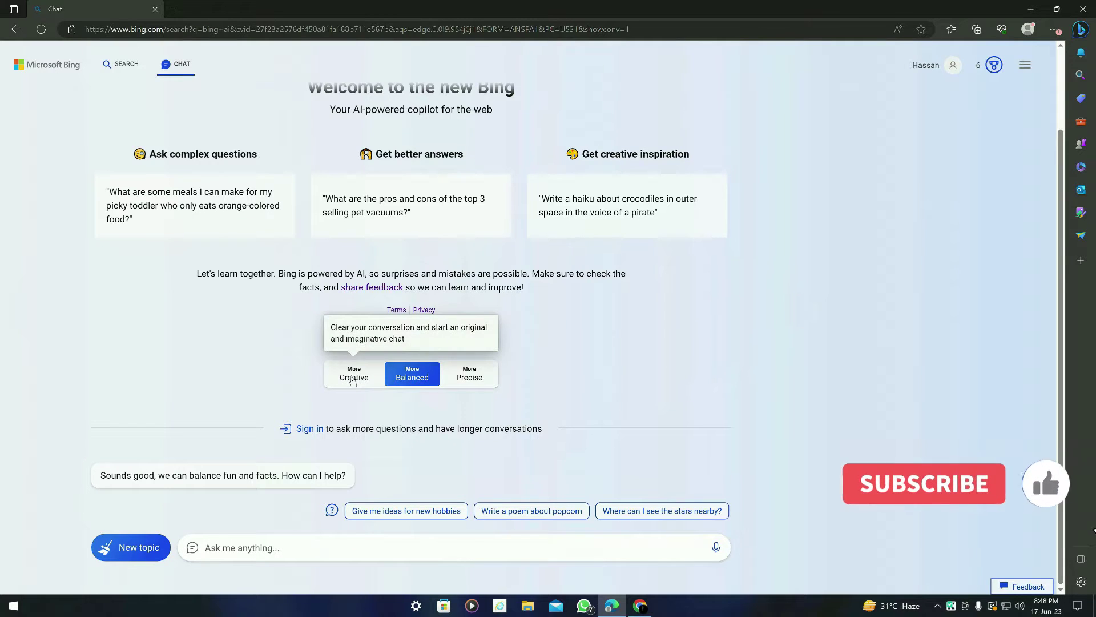
Pick More Creative, then write a prompt asking for 2022 programming-language usage data and Sheets macro code.
click(353, 386)
click(291, 548)
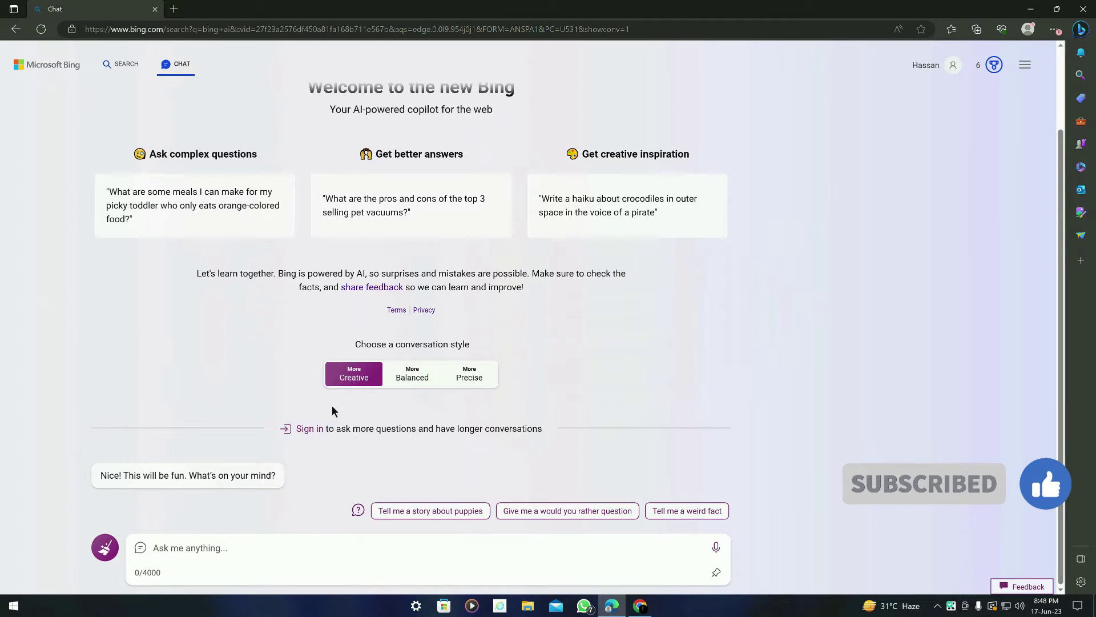
text(I want )
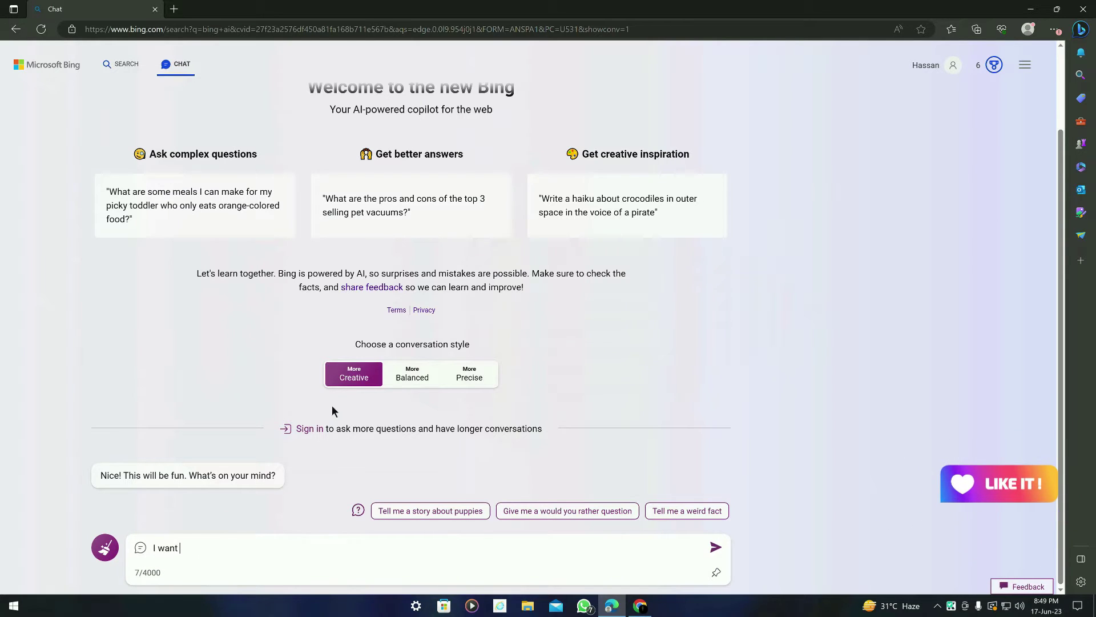
text(to create a chart )
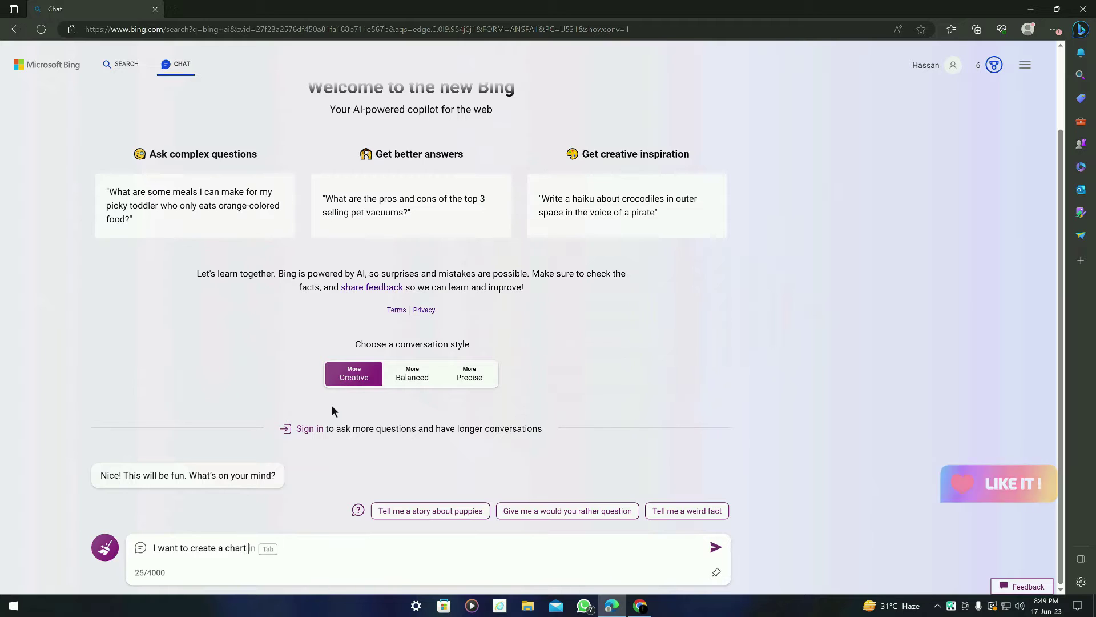
text(for Google Sheets of mos)
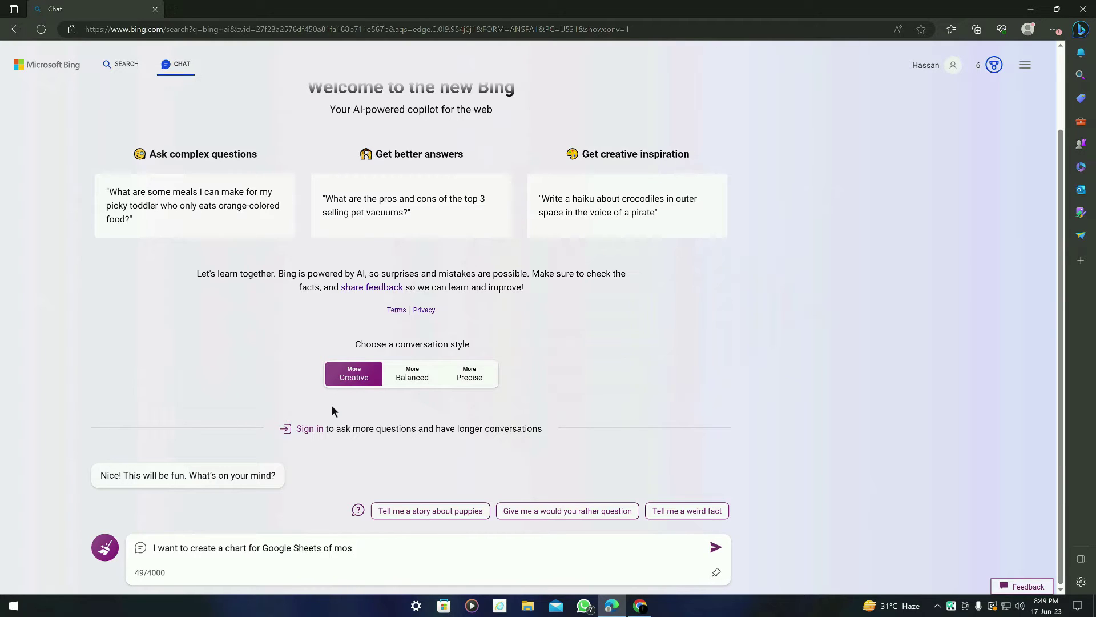
text(t widely ised)
key(BackSpace)
key(BackSpace)
key(BackSpace)
key(BackSpace)
key(BackSpace)
text(used programming langu)
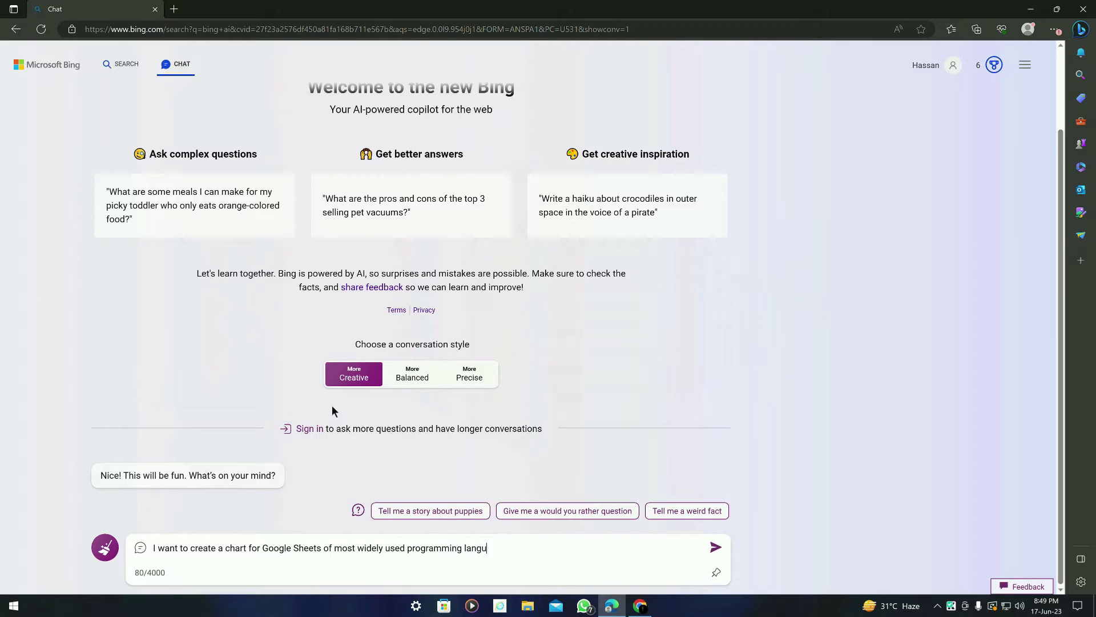
text(ages among developers worldwide as of )
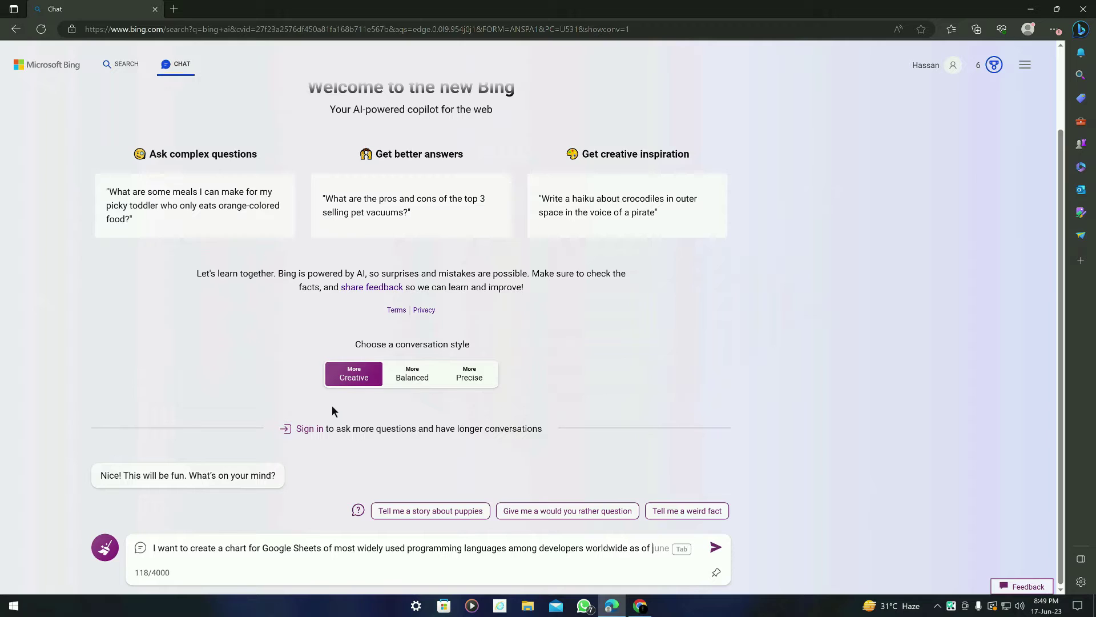
text(2022. )
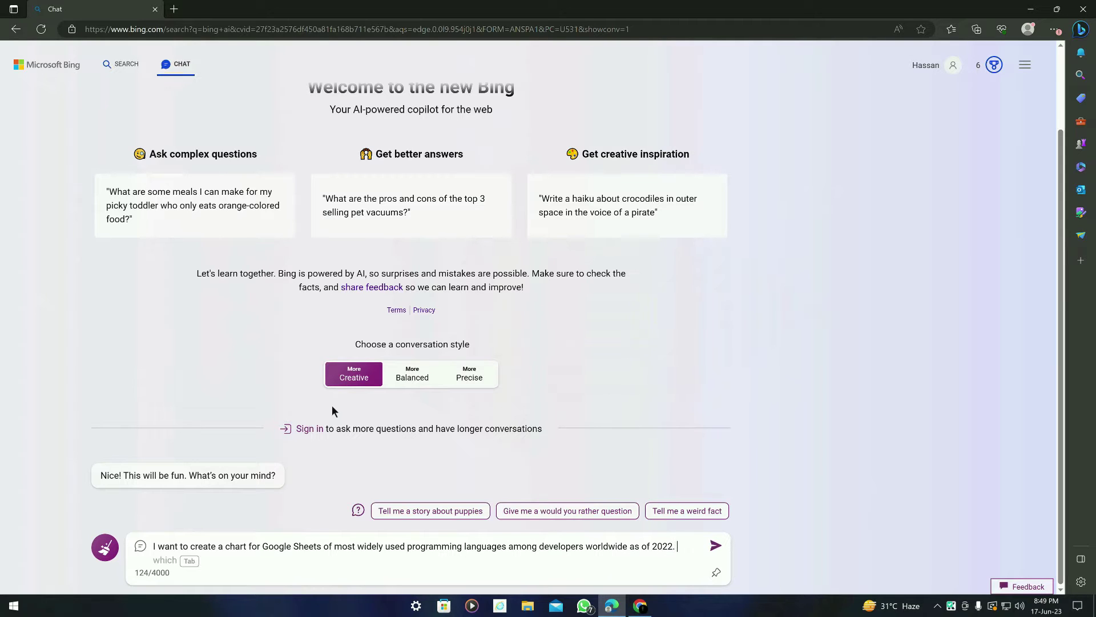
text(Show me a table with )
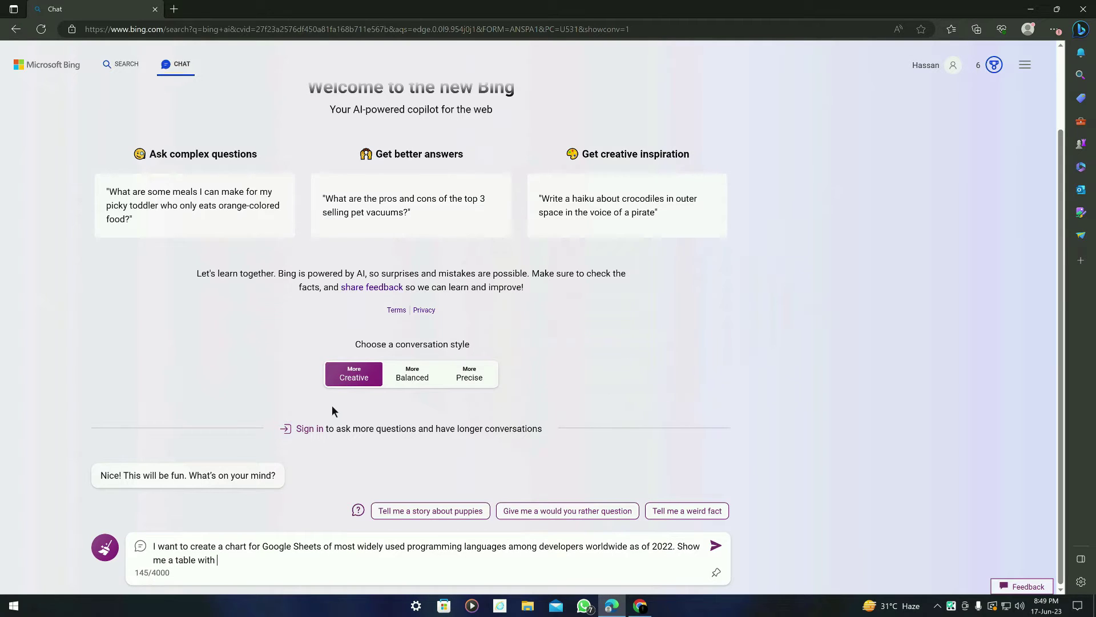
text(the data i can copy/paste and write )
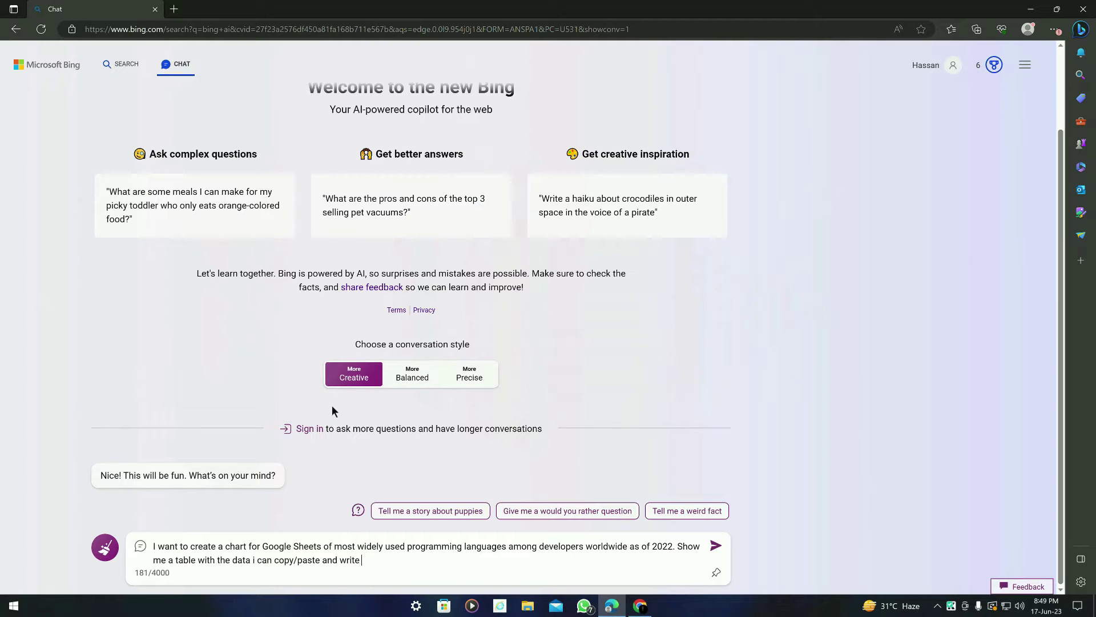
text(the code for a Google Sheets mac)
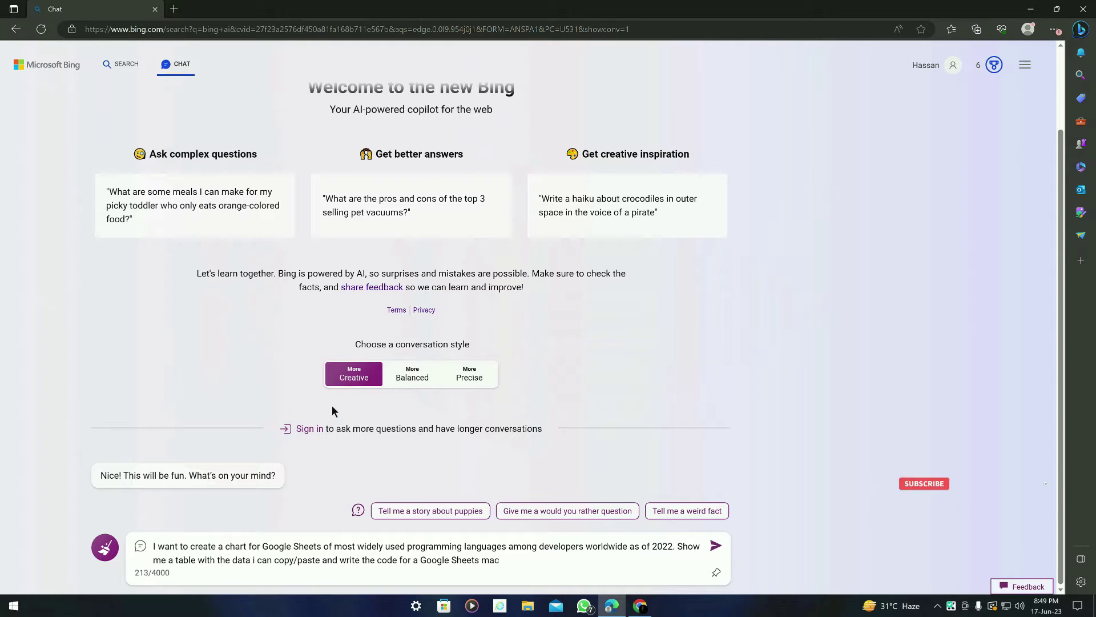
text(ro to automati)
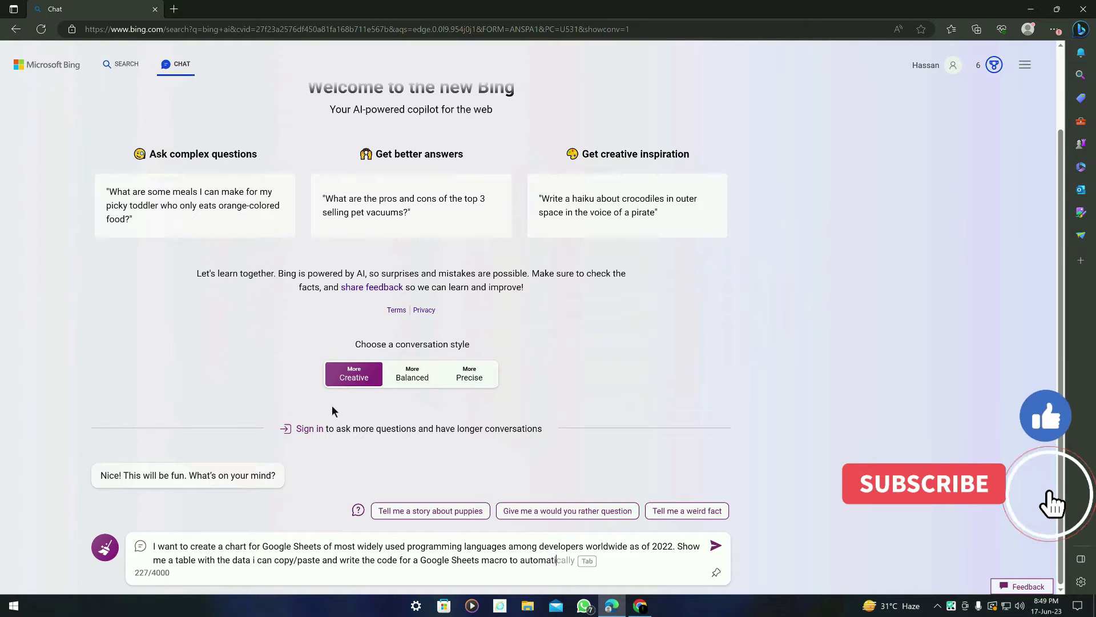
text(cally draw the line chart.)
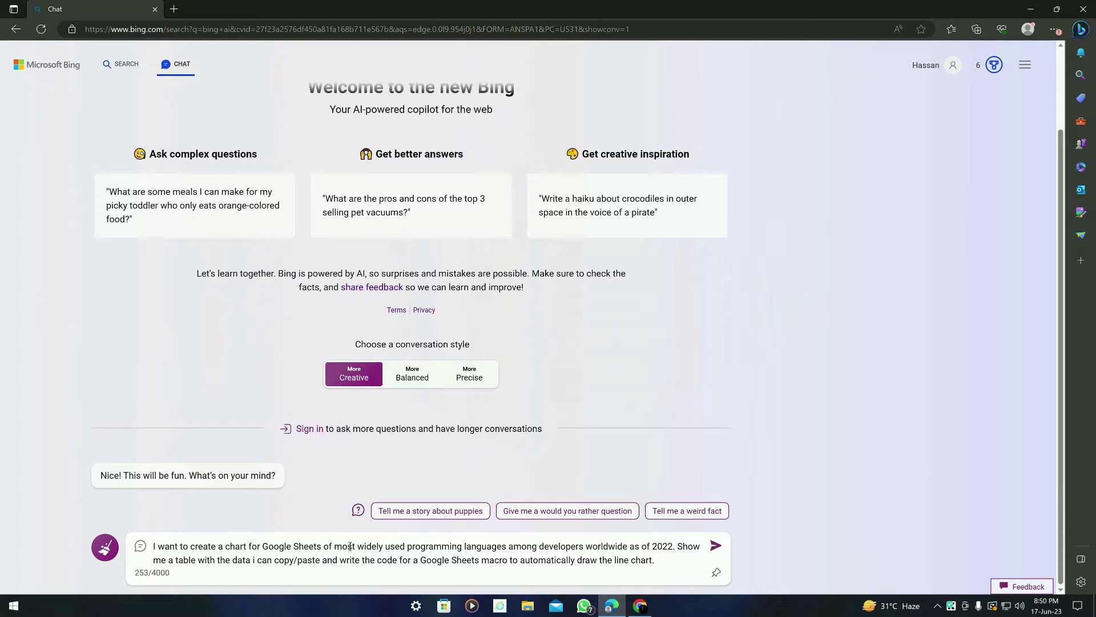
drag(337, 546, 673, 546)
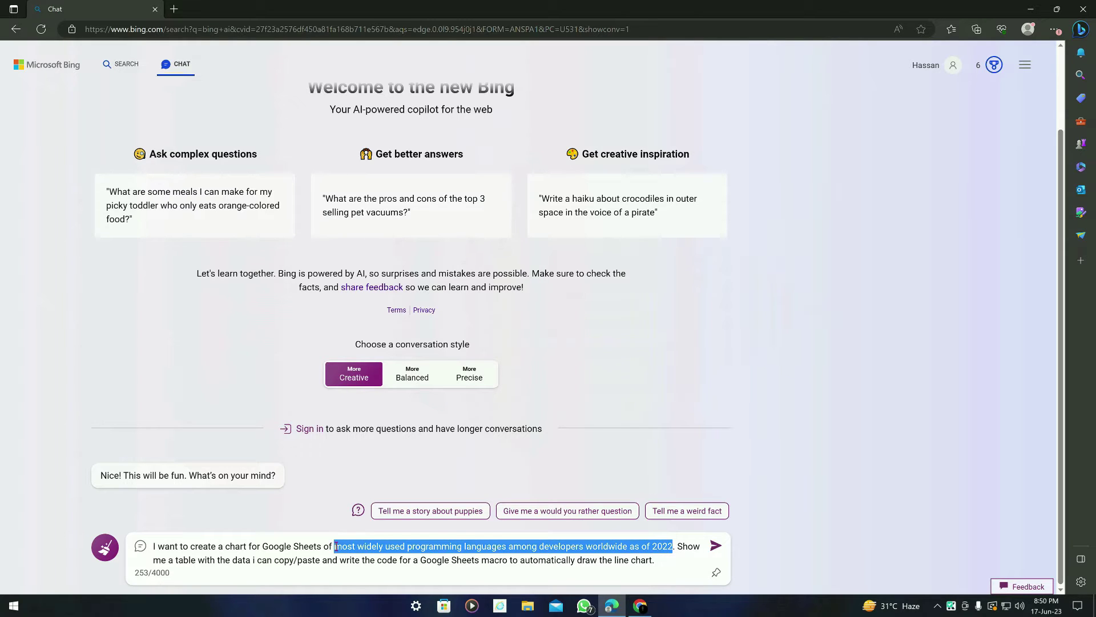
click(341, 546)
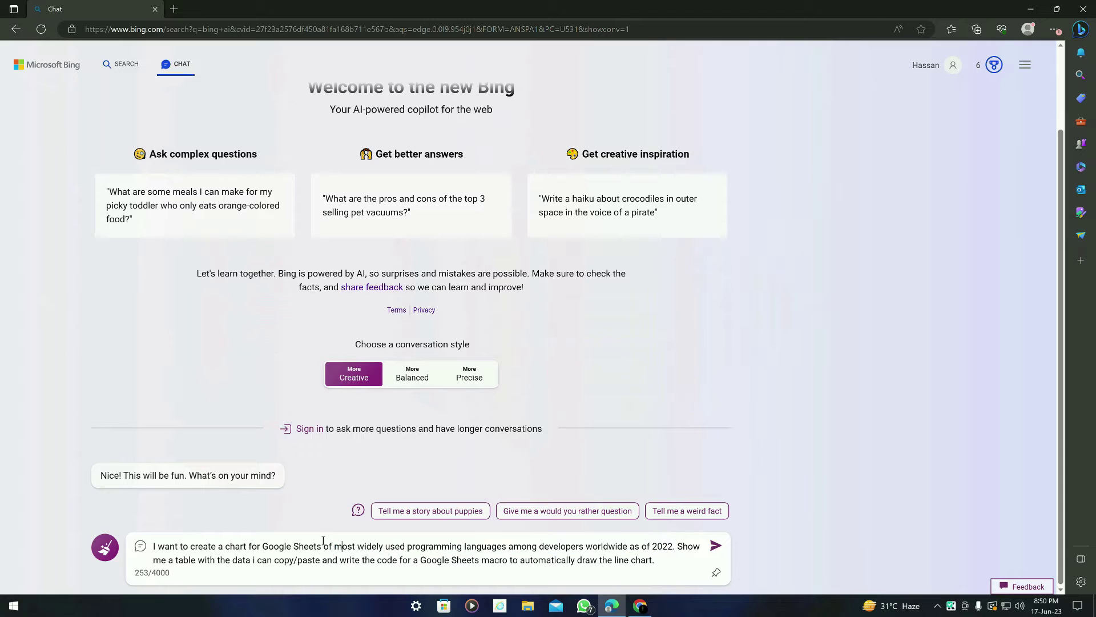
Send the prompt, then select Bing's six-language usage table (JavaScript 65.36% to Java 33.27%).
click(715, 547)
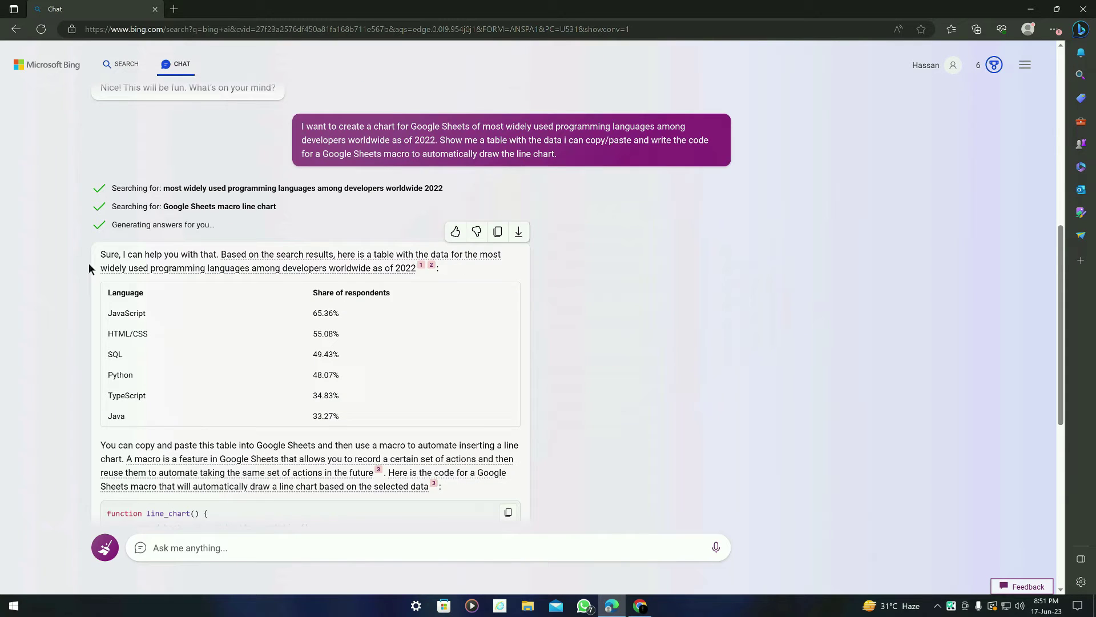
drag(115, 231, 362, 335)
click(125, 226)
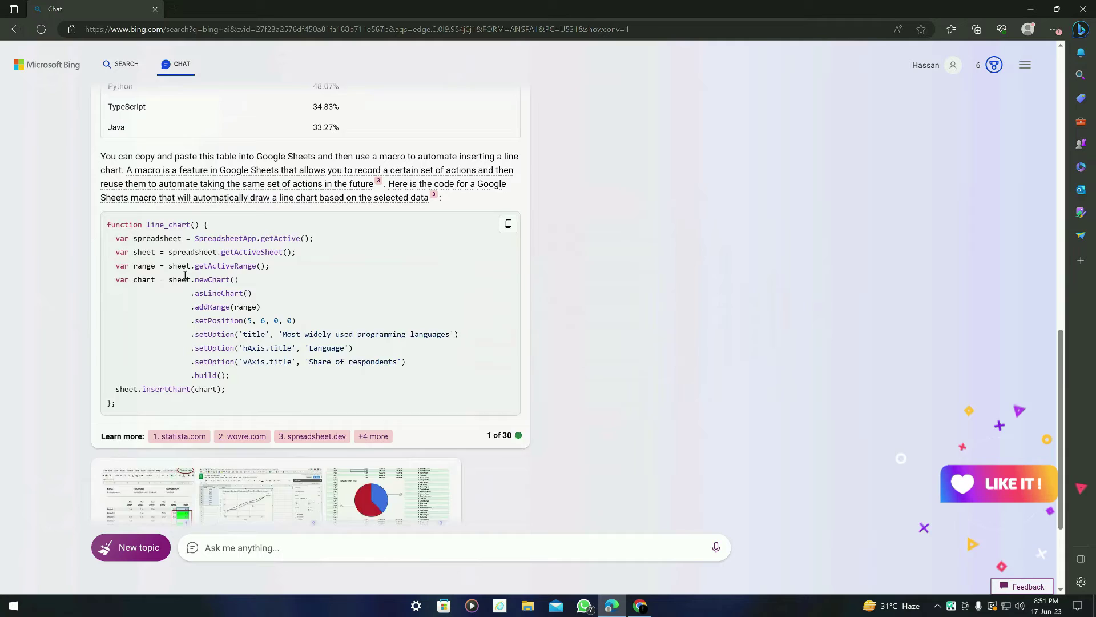
scroll(185, 276, up, 3)
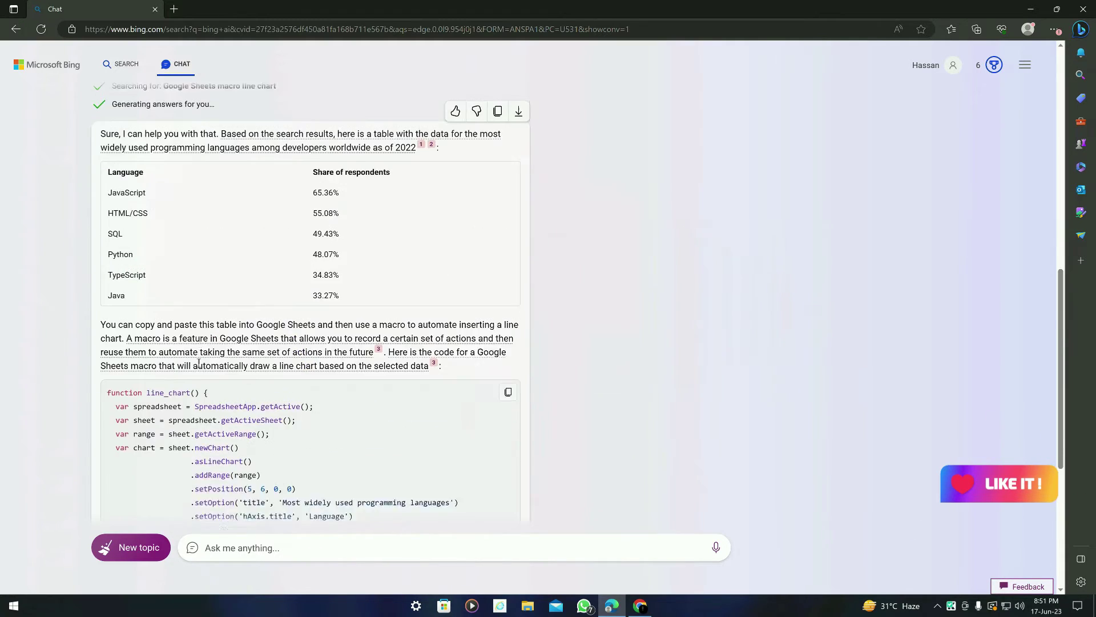
scroll(133, 269, up, 1)
scroll(274, 324, up, 1)
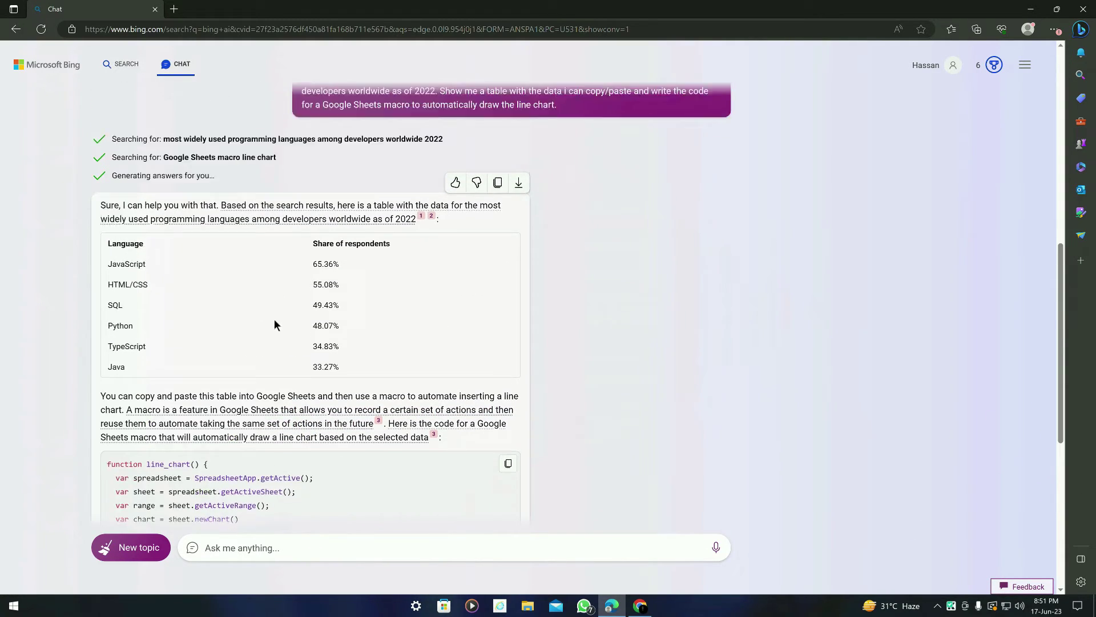
scroll(274, 324, up, 1)
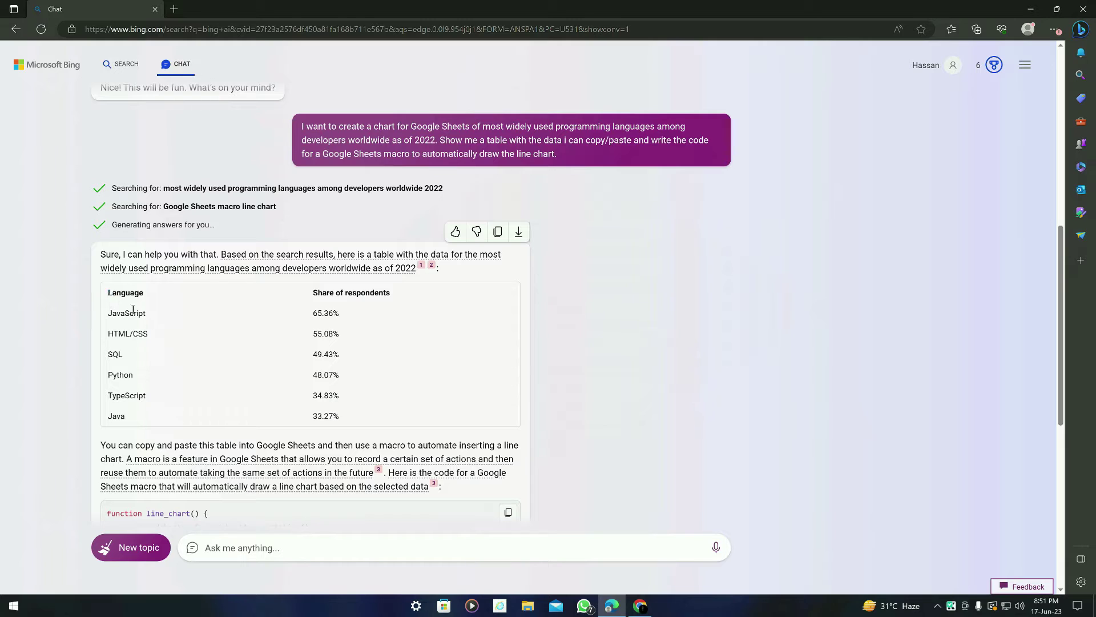
drag(133, 309, 351, 416)
key(ctrl+c)
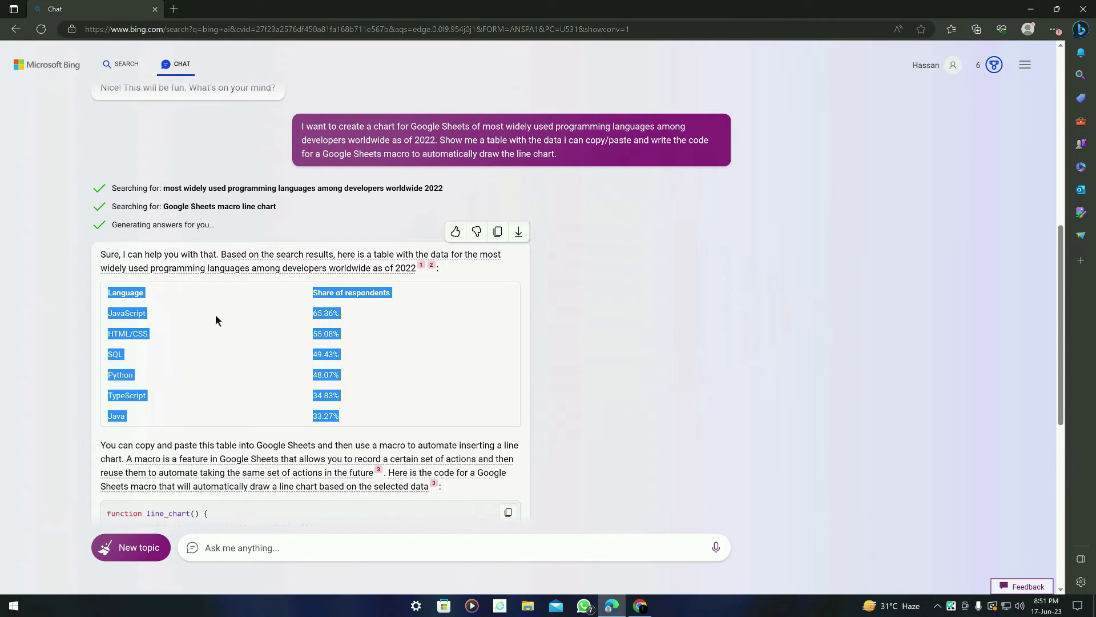
Search 'google sheets' in Chrome, paste the language table into A1:B7 of a new sheet, then return to Bing.
click(640, 605)
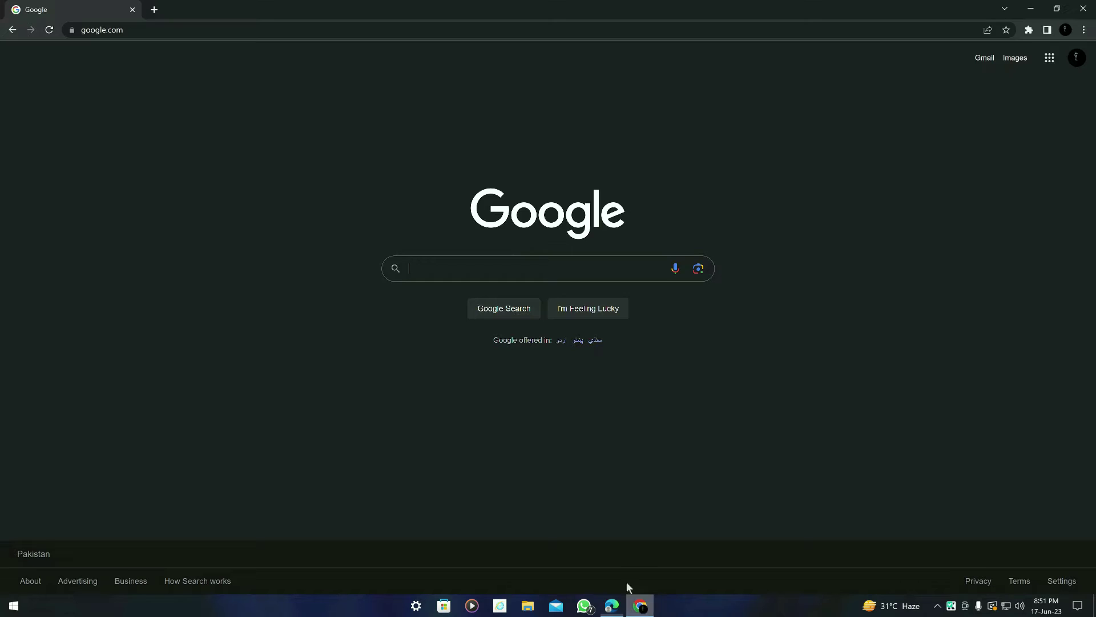
click(446, 282)
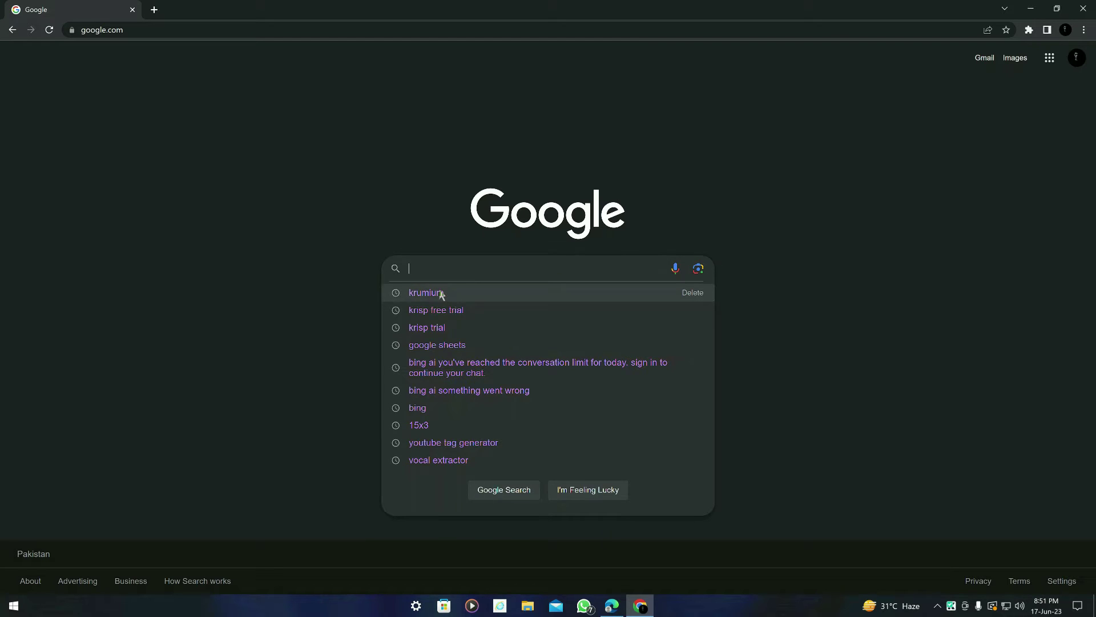
text(google sheets)
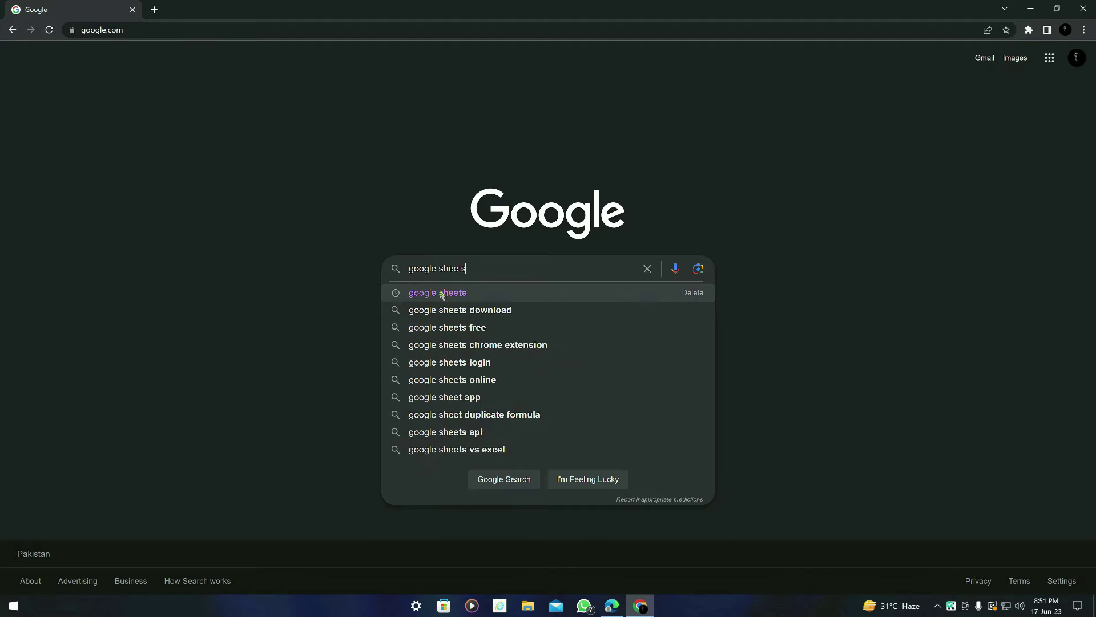
key(Return)
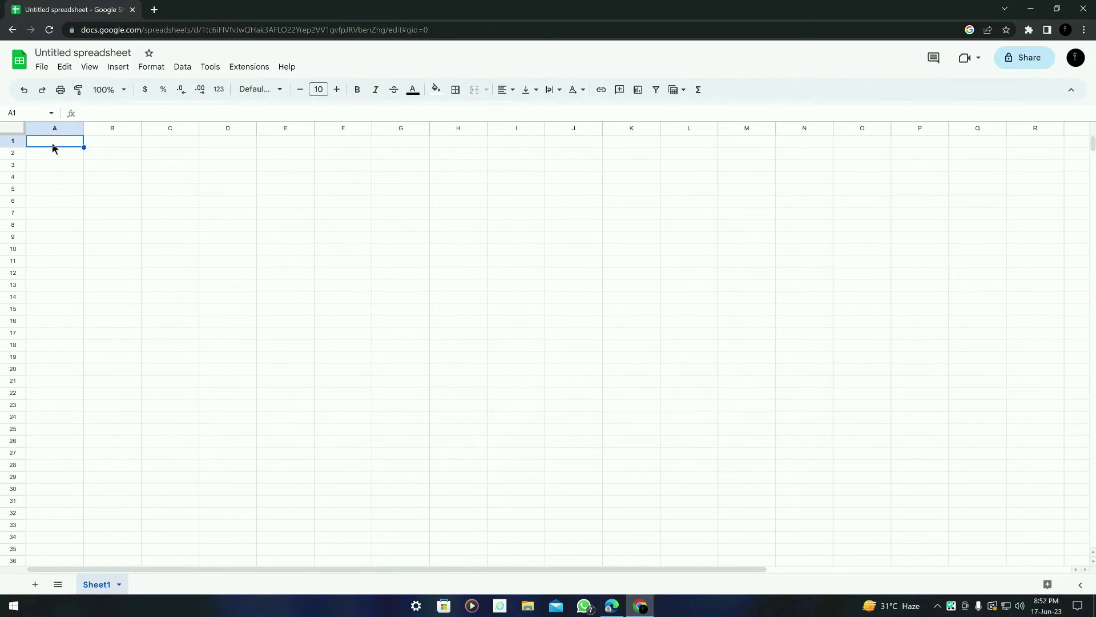
key(ctrl+v)
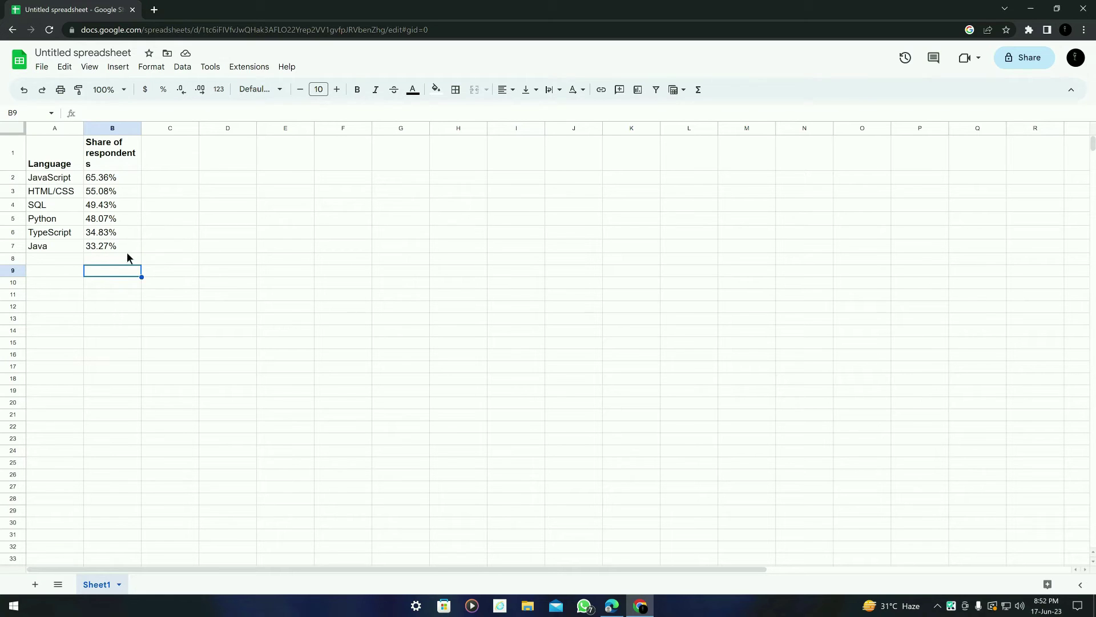
key(alt+Tab)
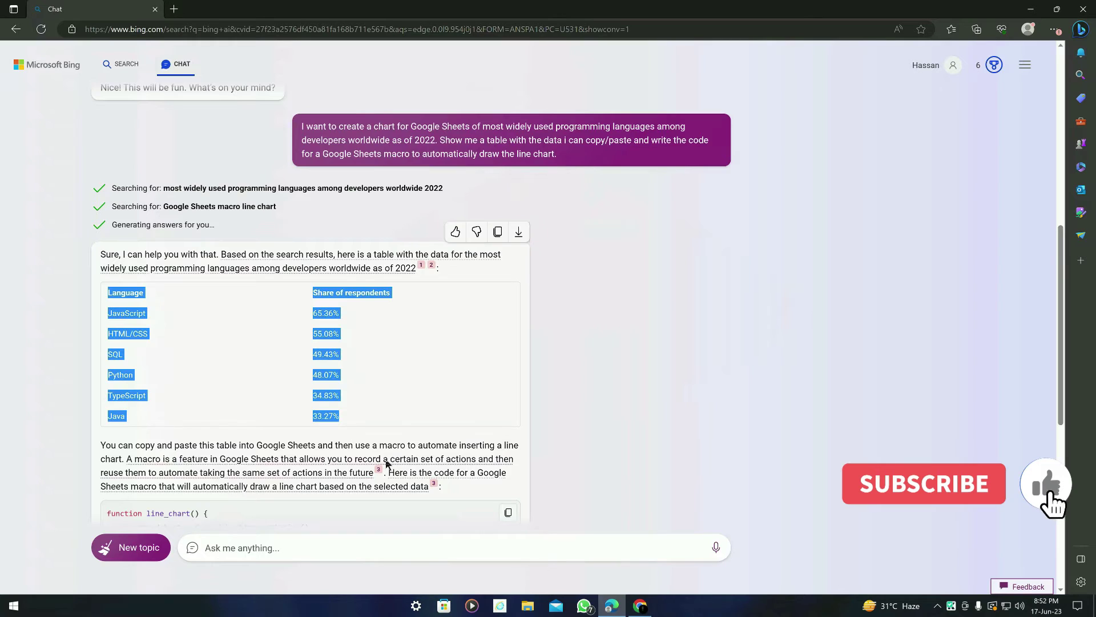
Copy Bing's line_chart() macro code, then select the language table A1:B7 in the spreadsheet.
scroll(384, 458, down, 5)
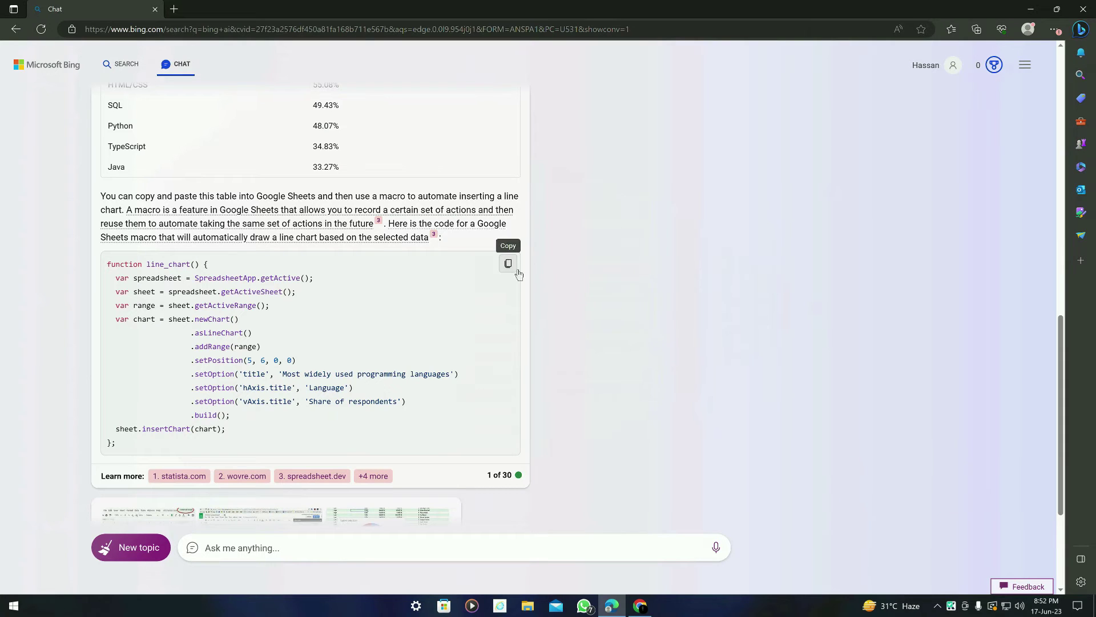
click(507, 265)
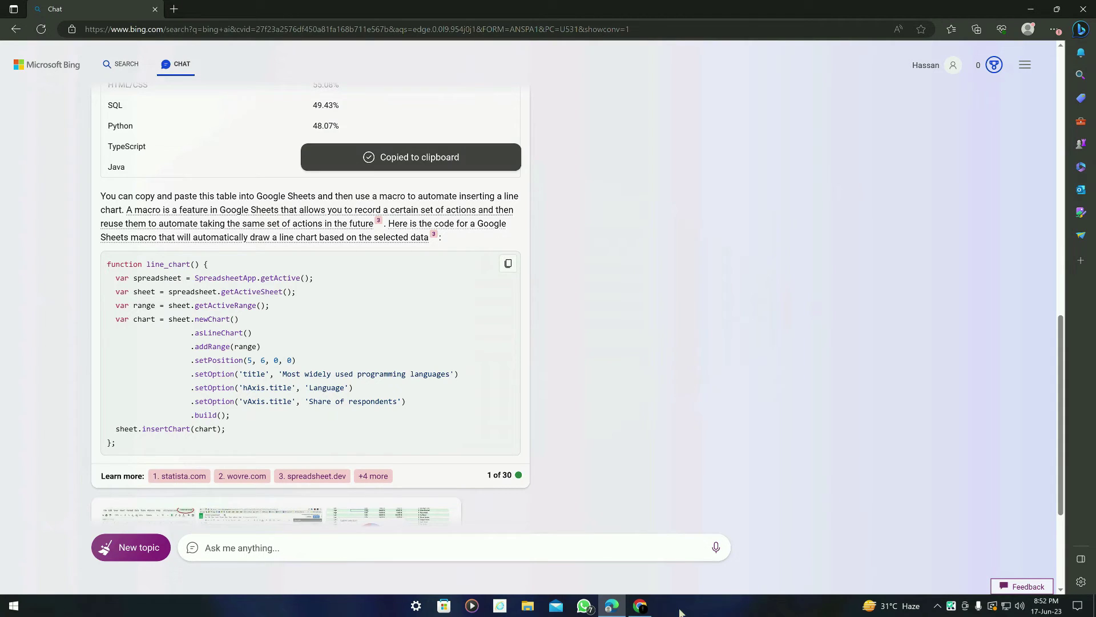
key(alt+Tab)
drag(39, 152, 120, 241)
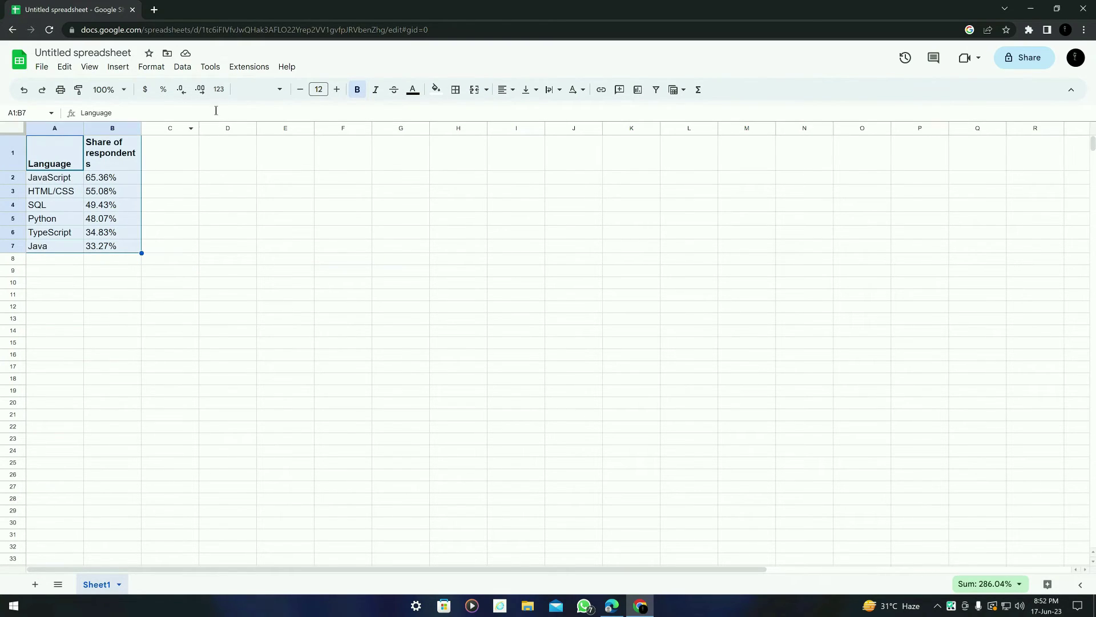
Use the Extensions menu to start a new Apps Script project for the spreadsheet.
click(246, 68)
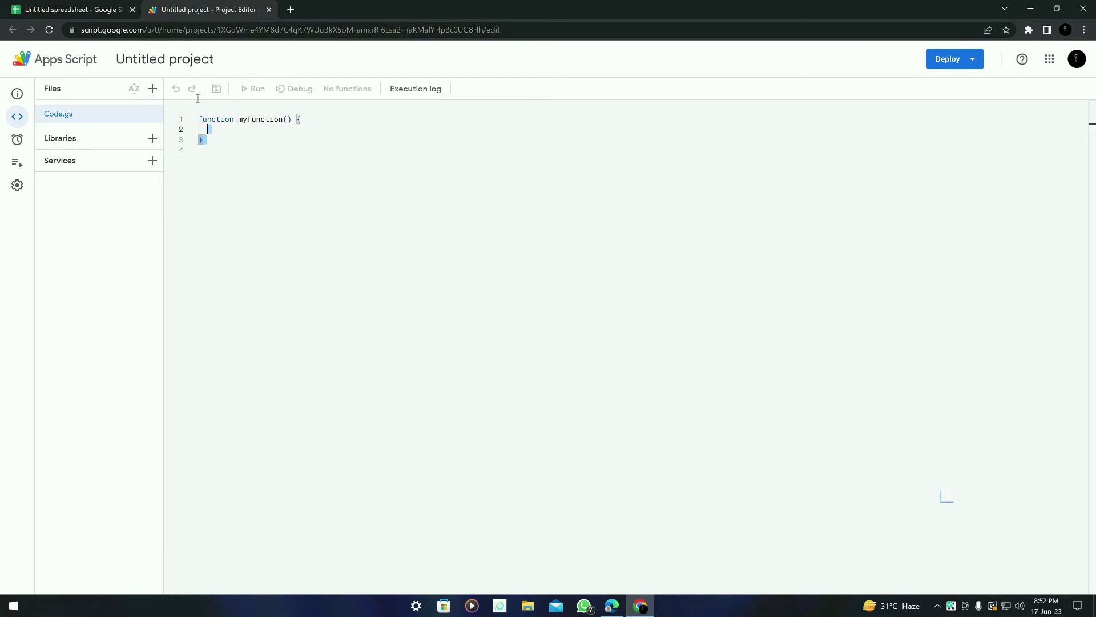
Overwrite the default myFunction() stub in Code.gs with the line_chart() macro and save.
key(ctrl+a)
key(ctrl+v)
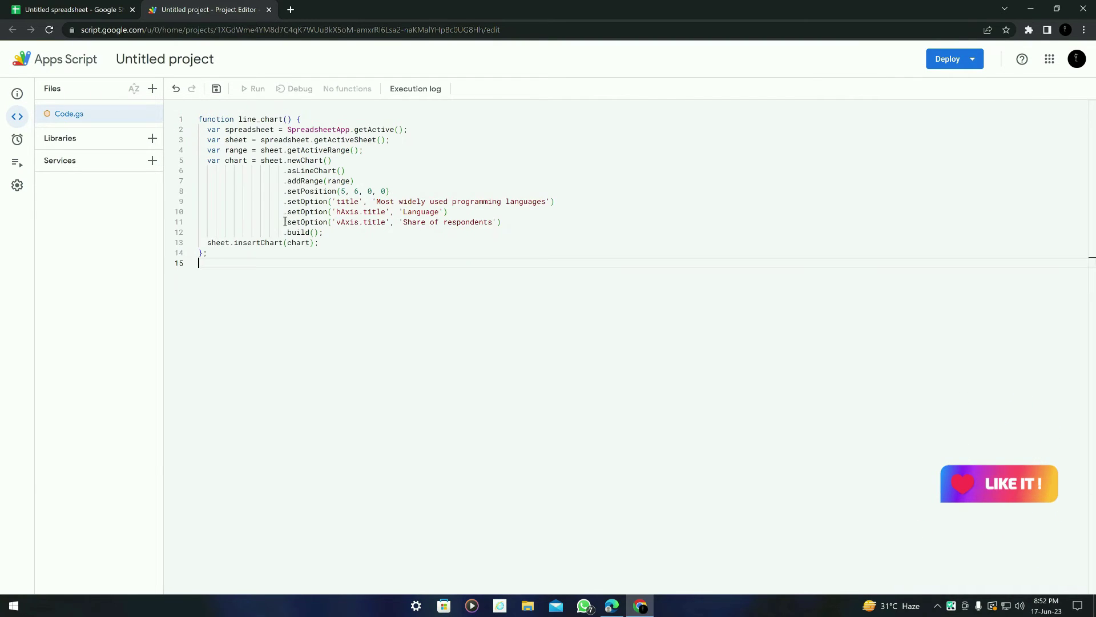
key(Up)
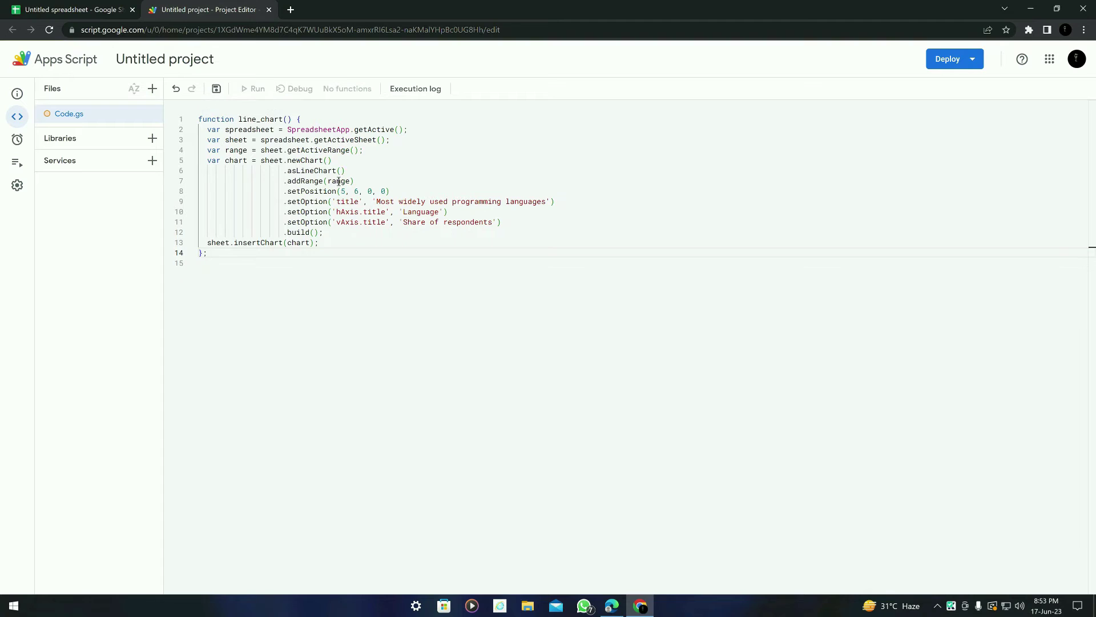
click(378, 175)
key(ctrl+s)
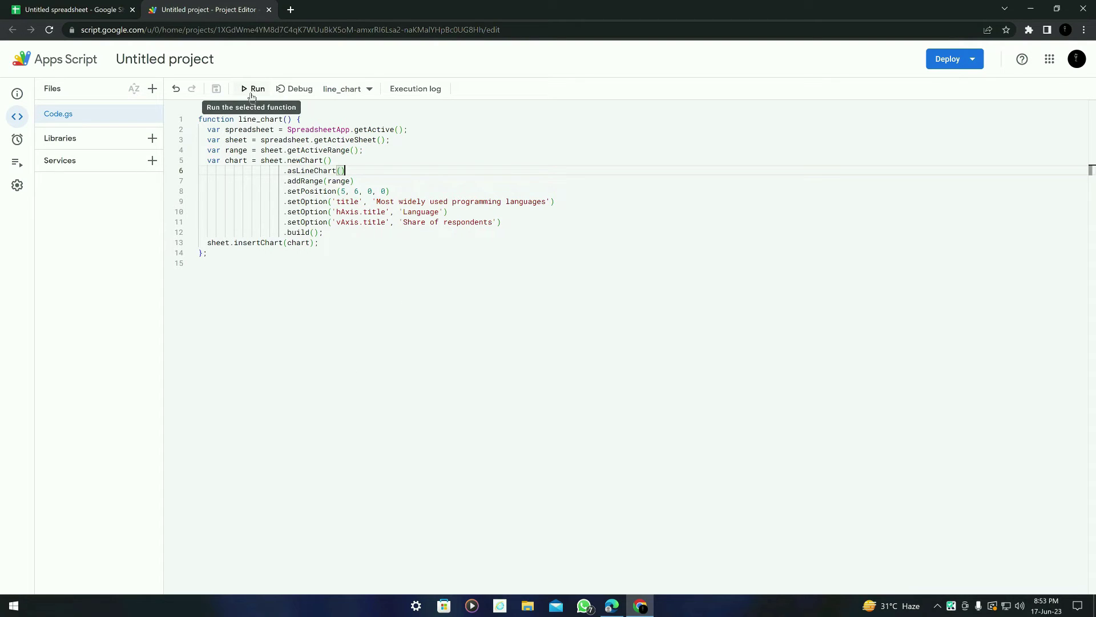
Run line_chart, granting the unverified Untitled project access to your spreadsheets.
click(251, 91)
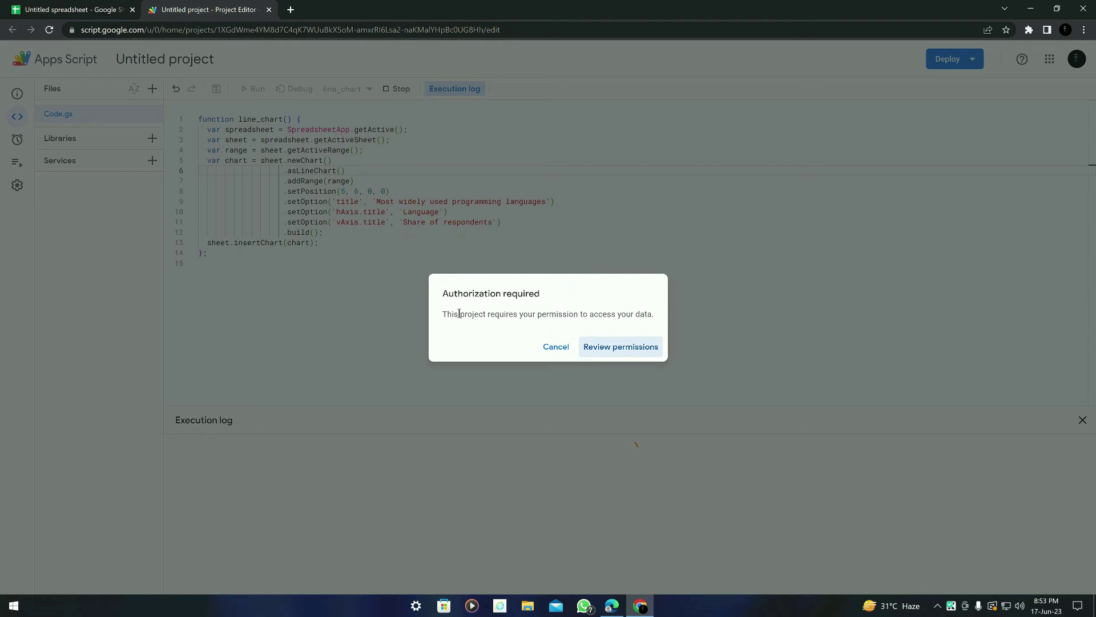
click(620, 348)
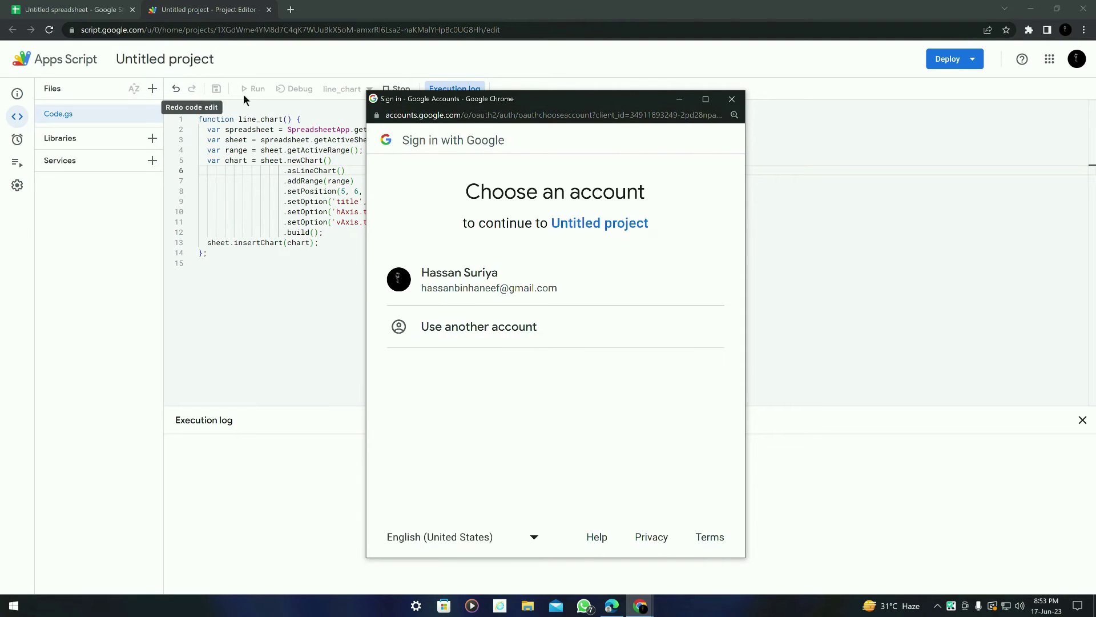
click(517, 290)
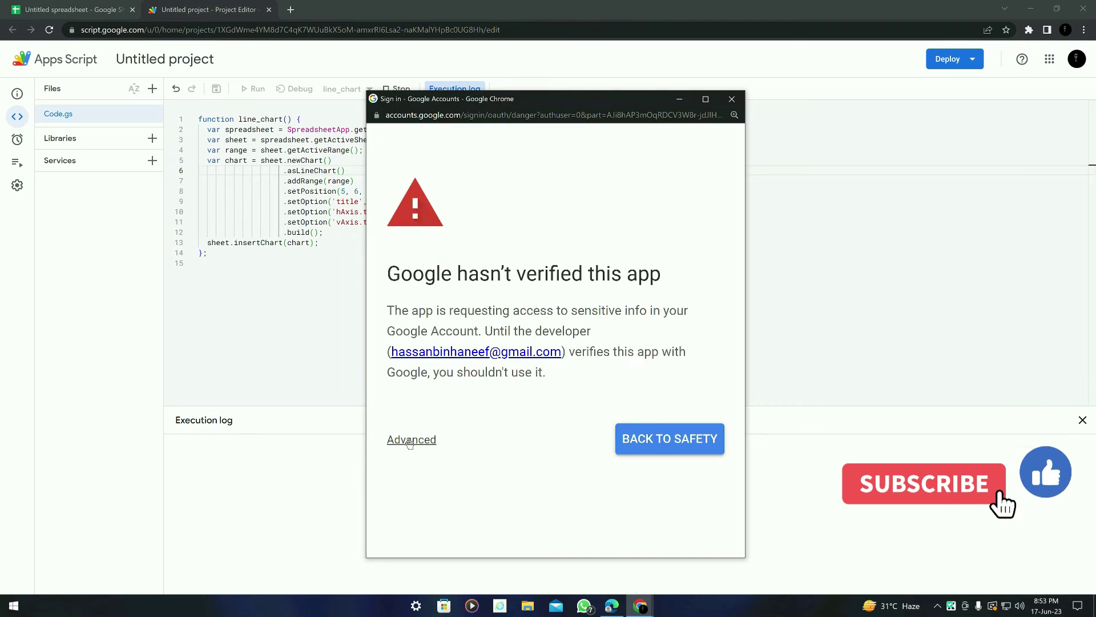
click(412, 443)
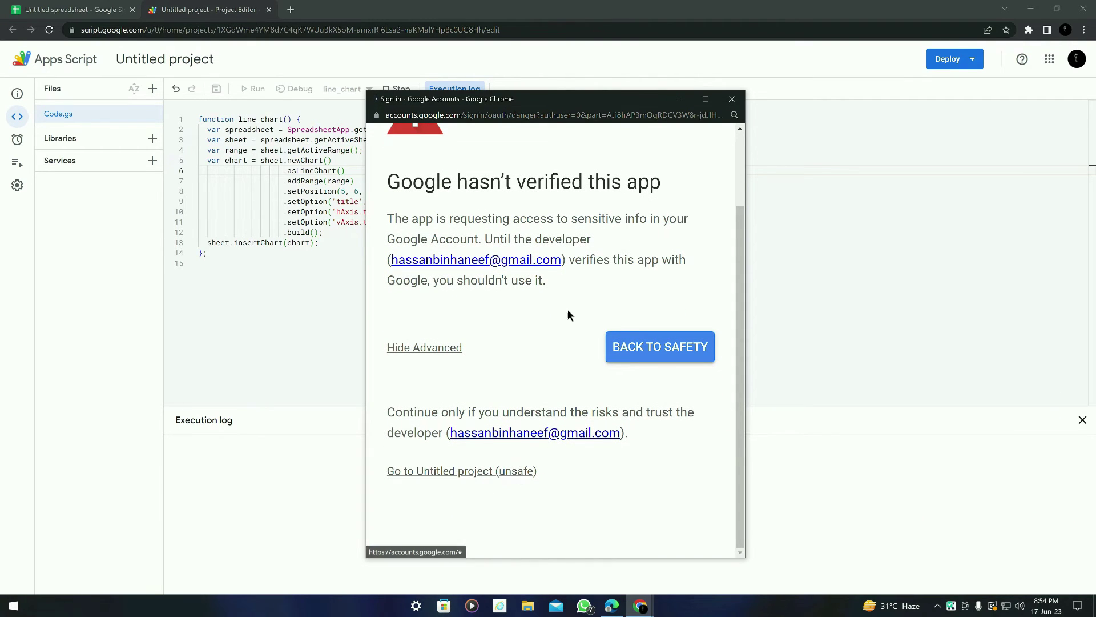
click(514, 472)
scroll(514, 308, down, 2)
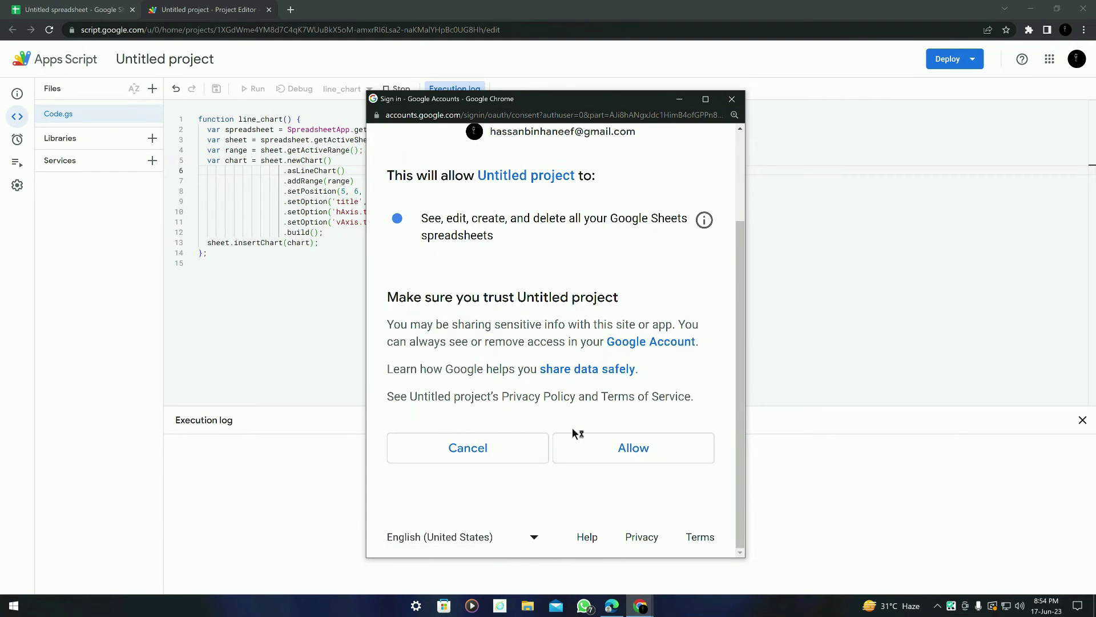
click(633, 447)
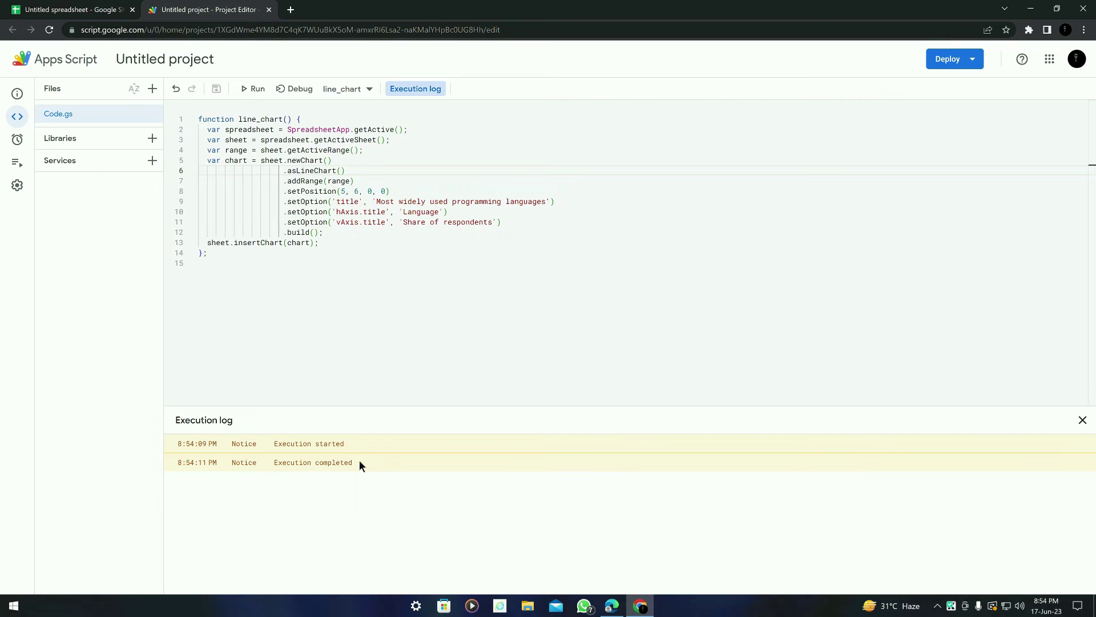
Back in the sheet, select the 'Most widely used programming languages' line chart and open its menu.
click(77, 11)
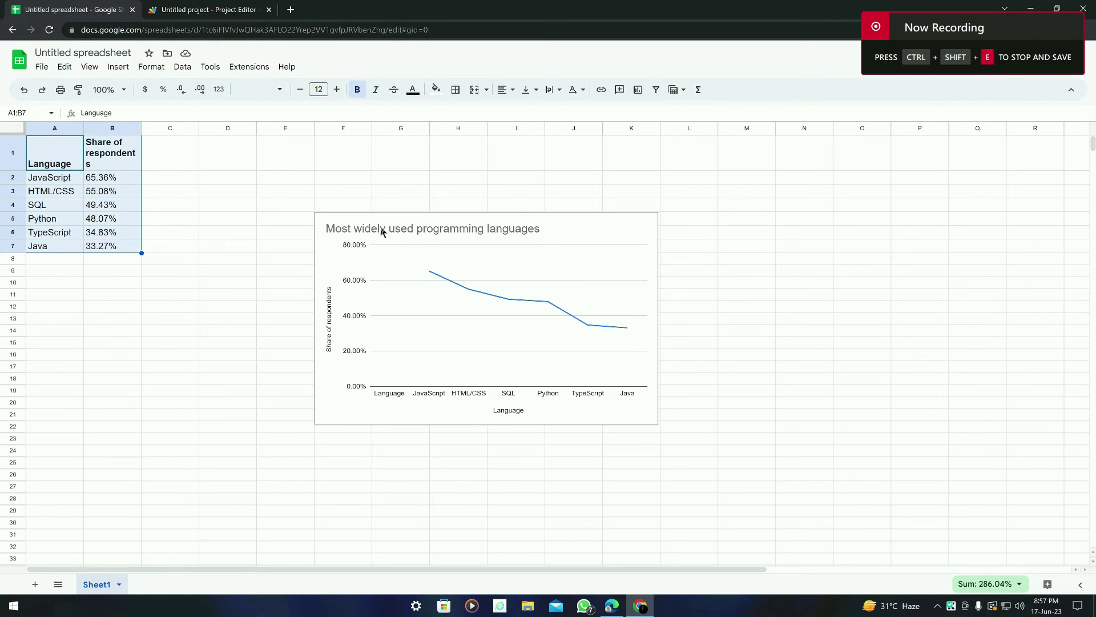
click(381, 303)
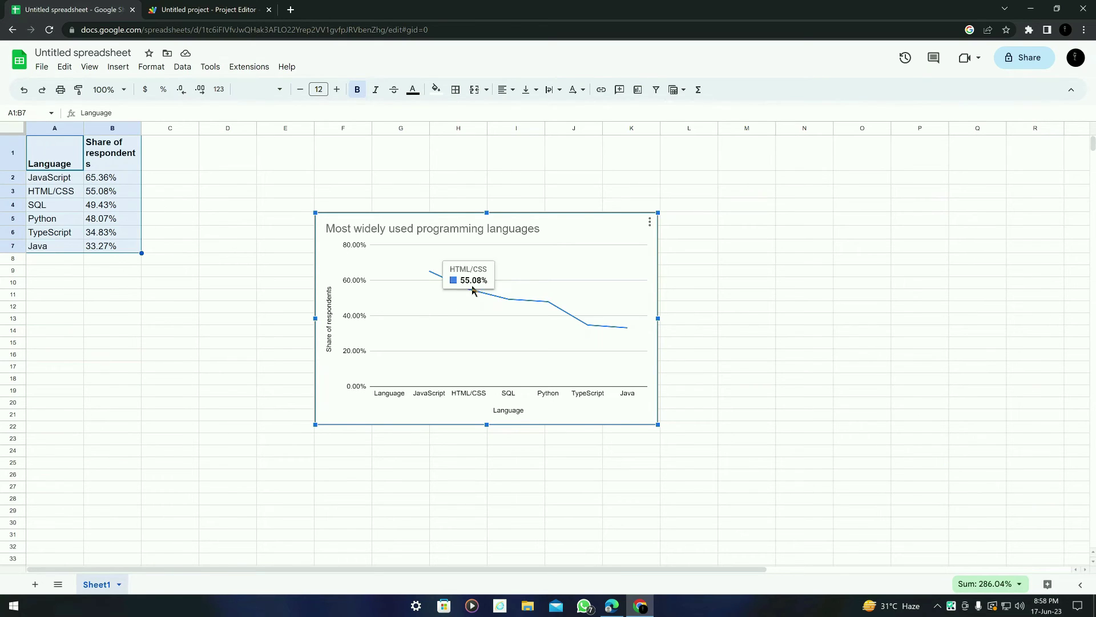
click(649, 223)
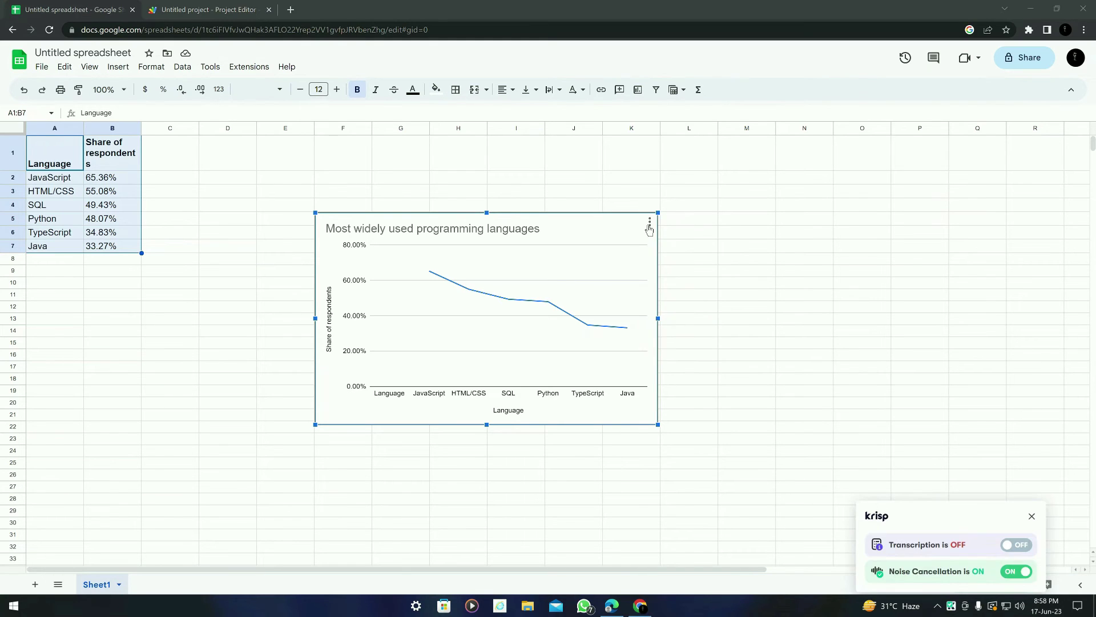
Open the chart editor and change the chart type to Column.
click(649, 225)
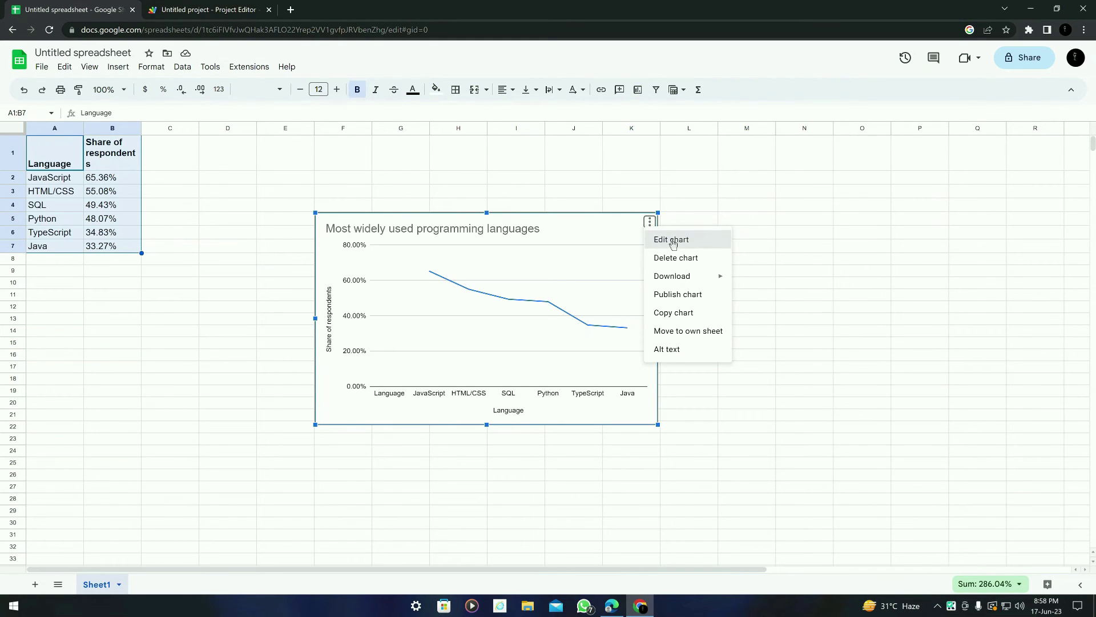
click(681, 242)
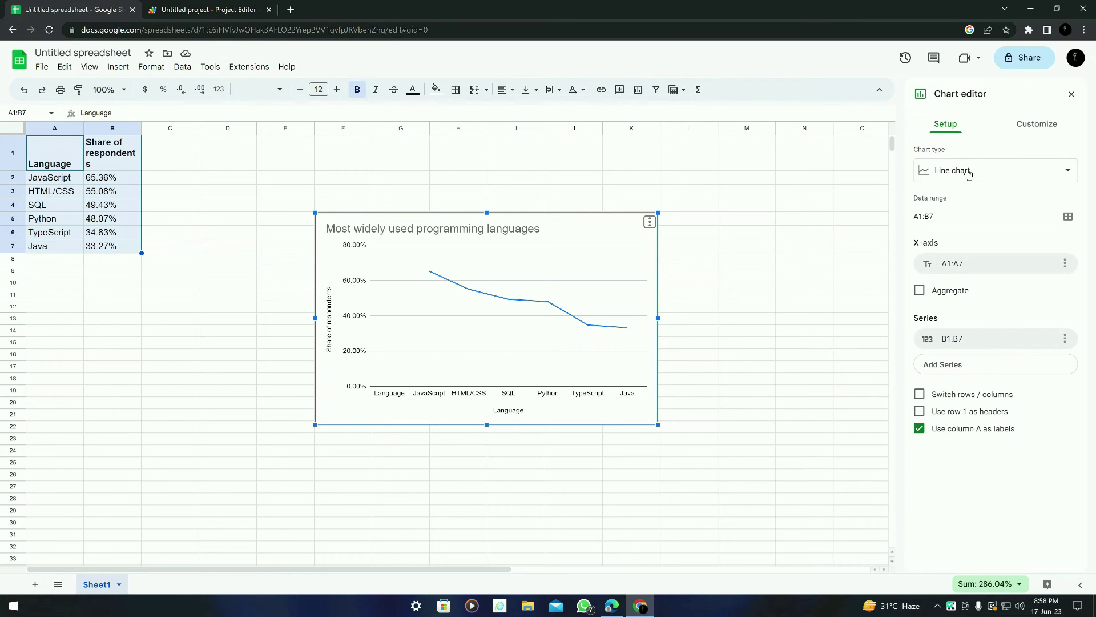
click(950, 174)
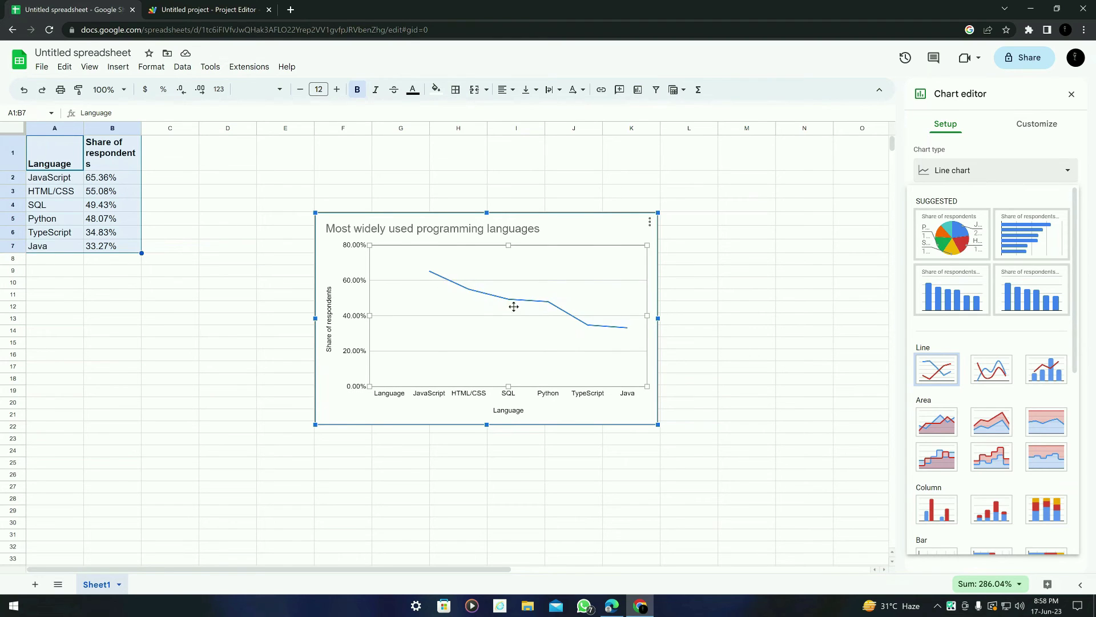
scroll(969, 345, down, 2)
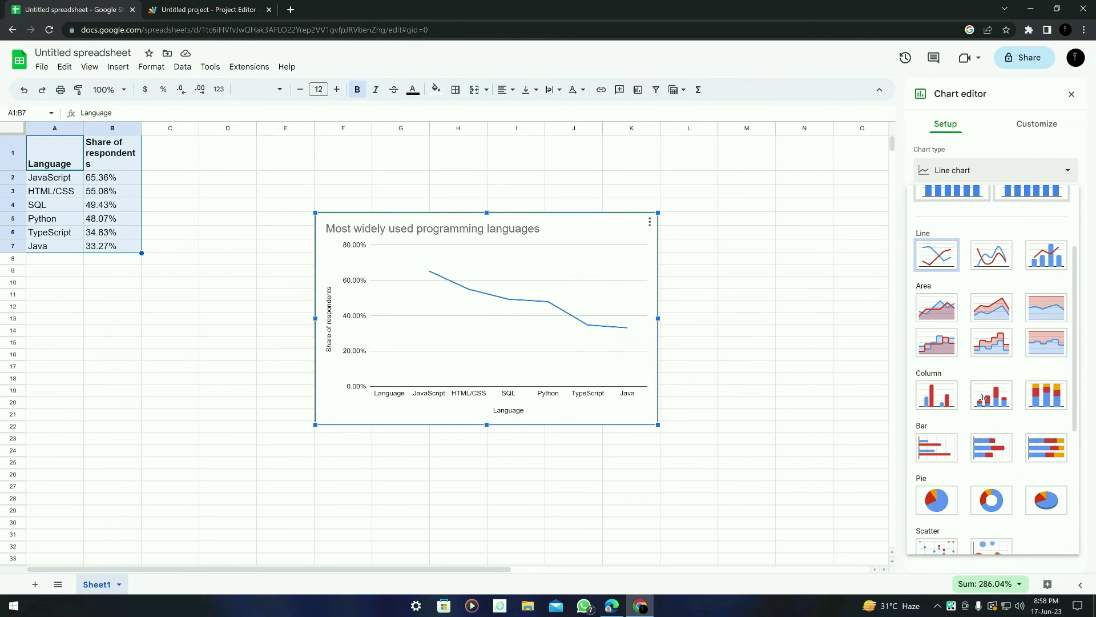
click(931, 400)
Switch the chart type to Pie.
scroll(443, 340, down, 1)
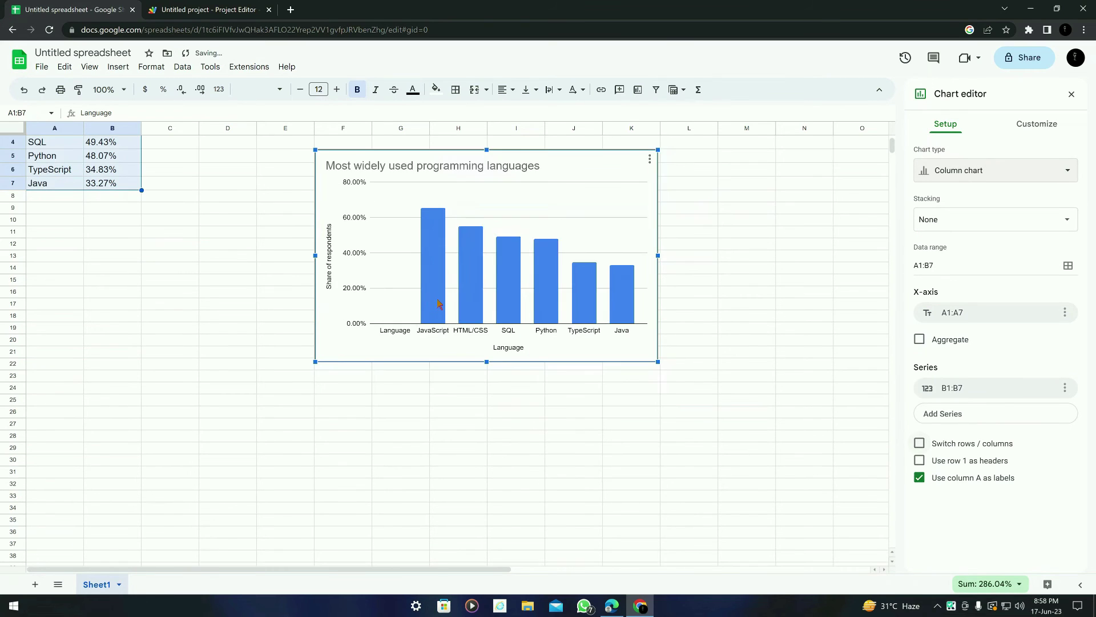
scroll(486, 359, up, 1)
click(996, 170)
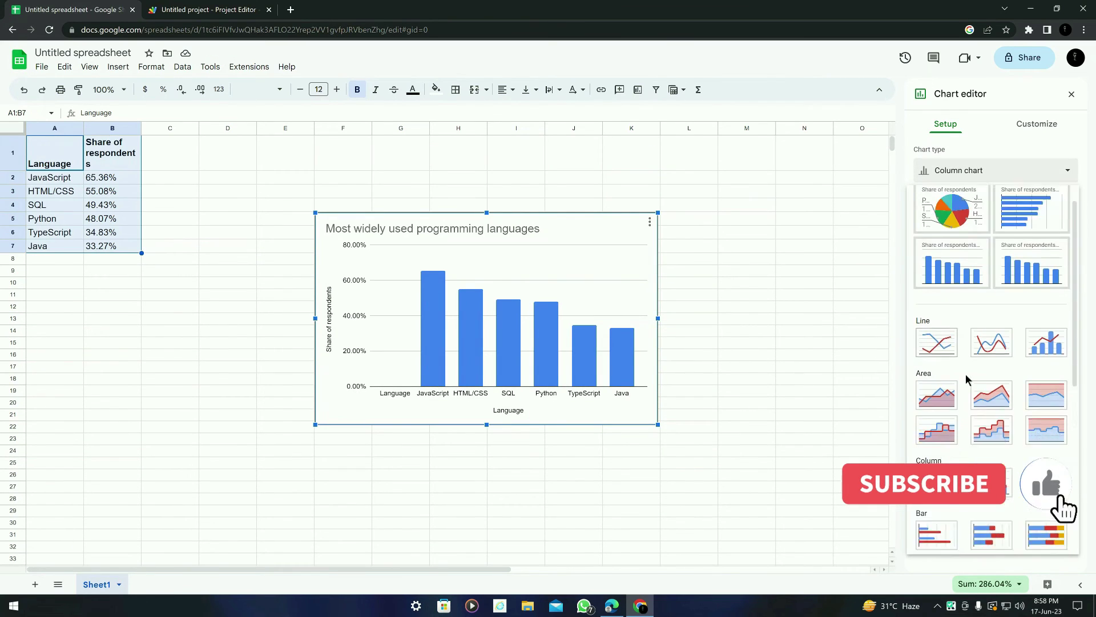
scroll(965, 373, down, 5)
click(936, 388)
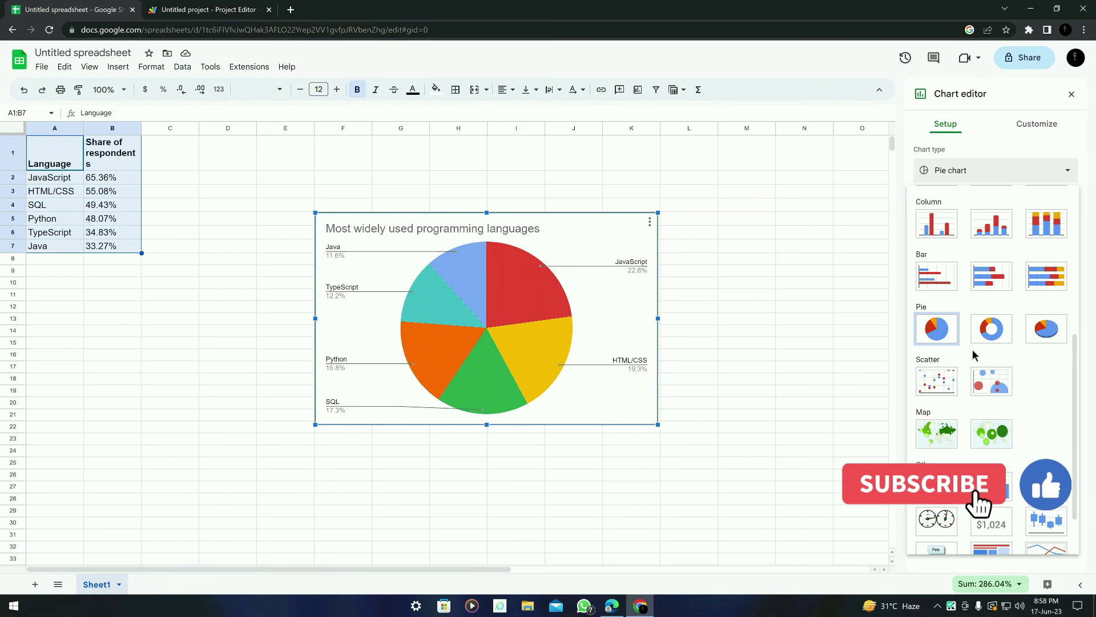
Settle on a Scatter chart and deselect it.
scroll(1012, 382, down, 2)
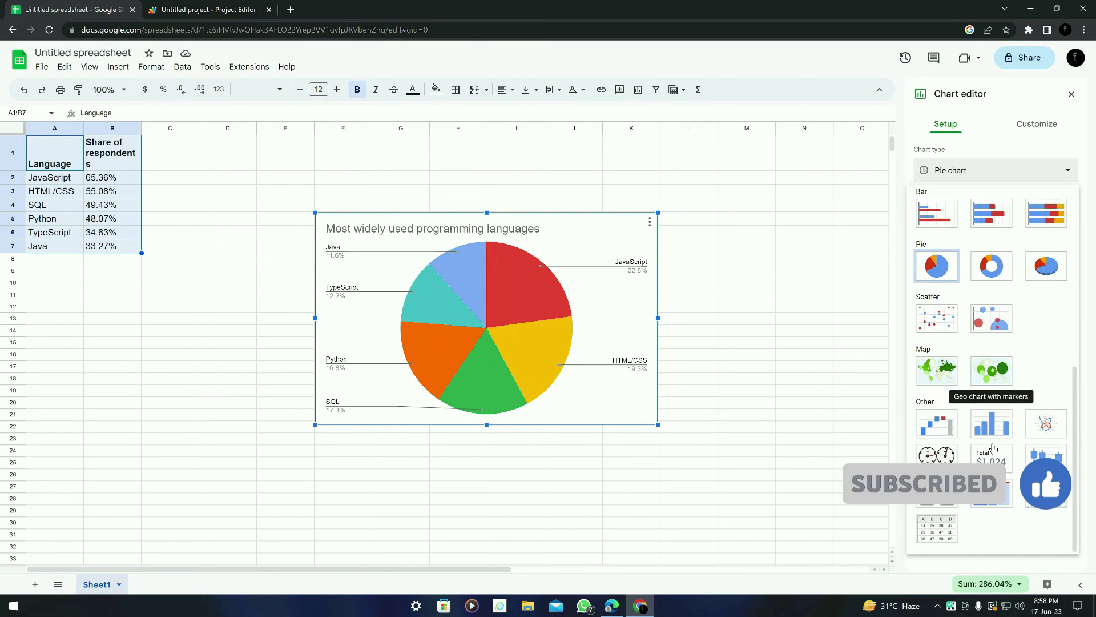
scroll(988, 457, up, 2)
click(946, 378)
click(997, 170)
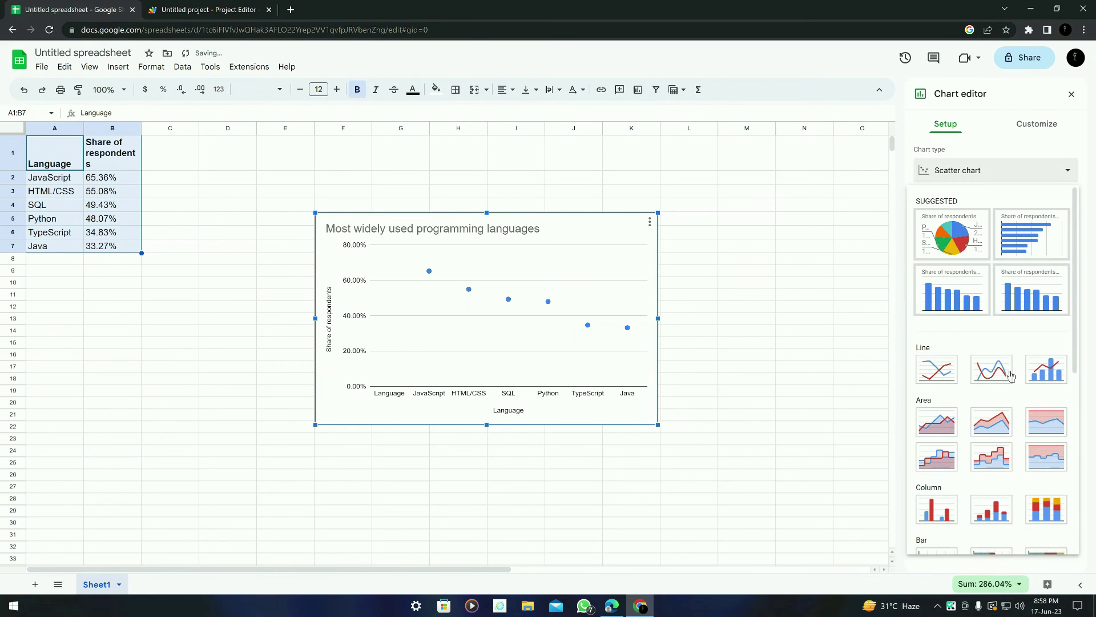
scroll(1008, 410, down, 4)
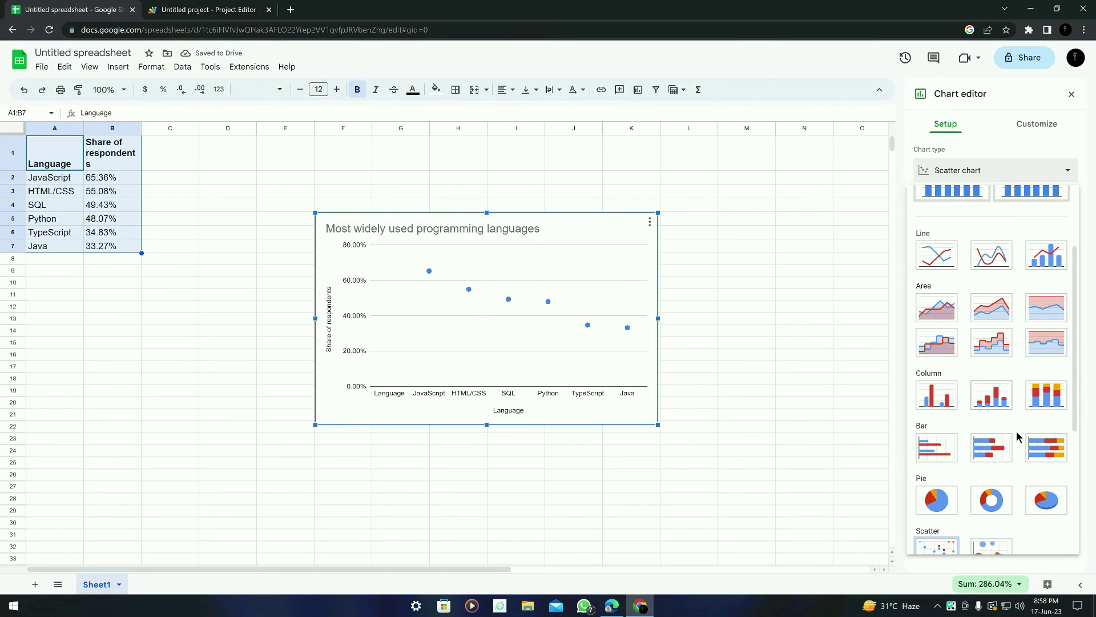
scroll(1018, 430, down, 2)
click(805, 343)
click(554, 240)
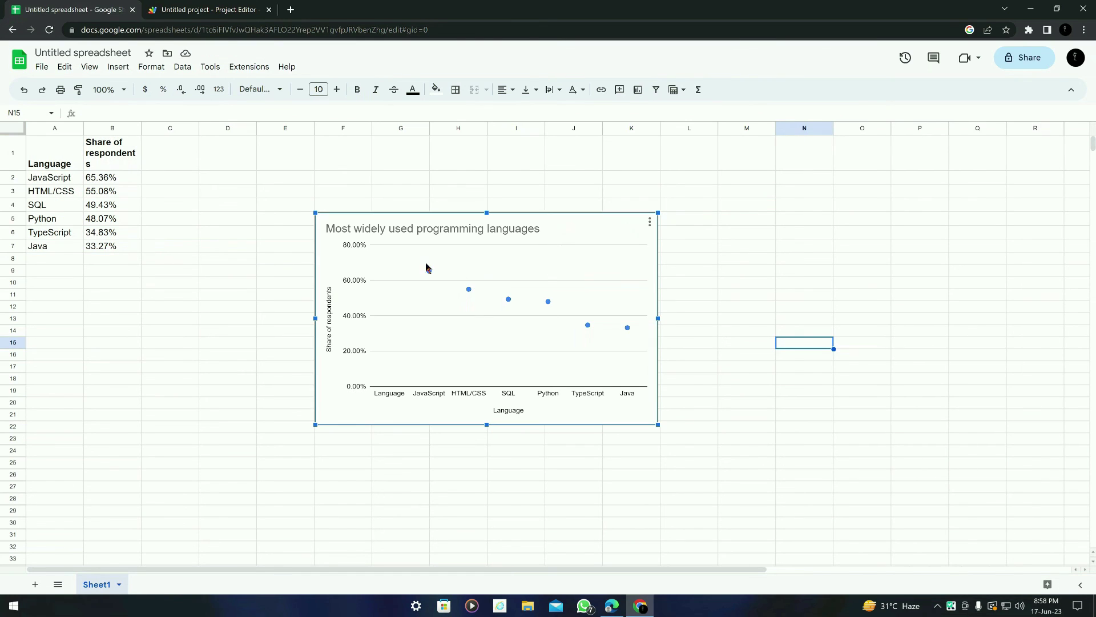